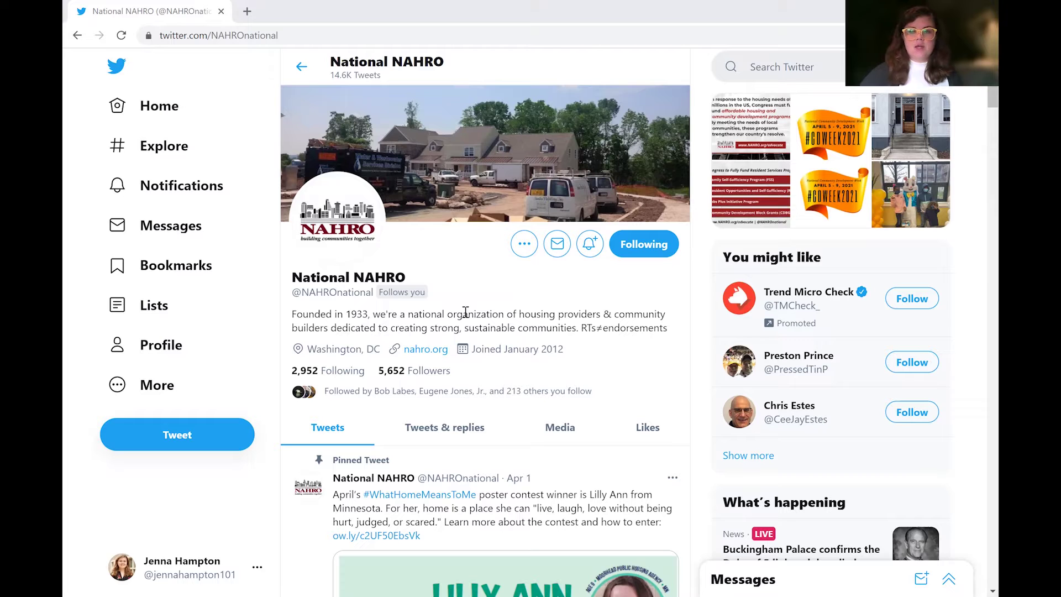
- Examine the National NAHRO profile's header and bio, highlighting the words "Founded in 1933," in the description
{"action": "scroll", "coordinate": [584, 397], "scroll_direction": "down", "scroll_amount": 2}
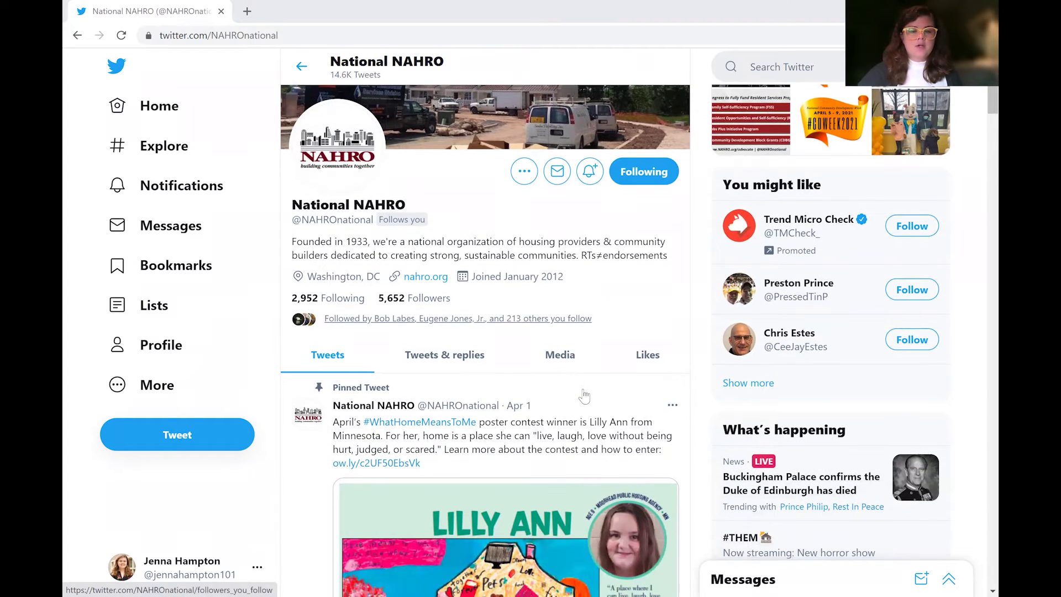
{"action": "scroll", "coordinate": [585, 397], "scroll_direction": "down", "scroll_amount": 1}
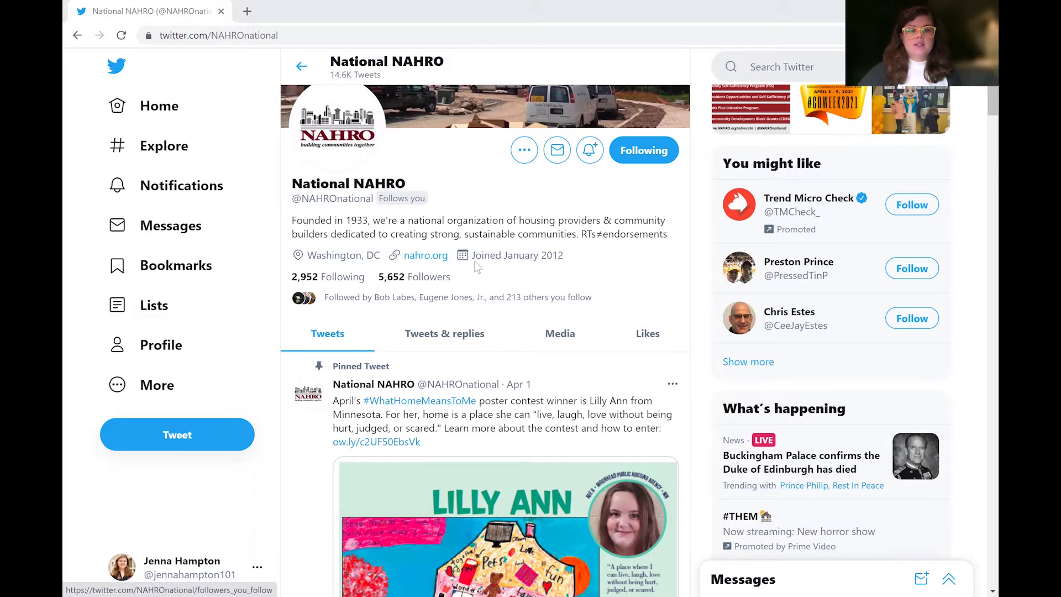
{"action": "scroll", "coordinate": [547, 218], "scroll_direction": "up", "scroll_amount": 3}
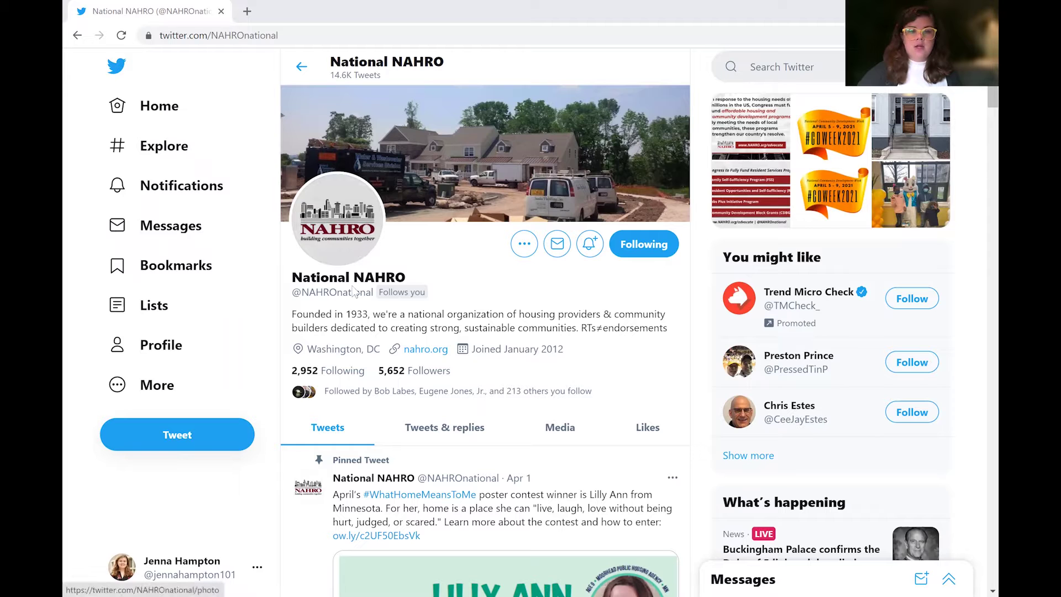
{"action": "left_click_drag", "start_coordinate": [292, 309], "coordinate": [377, 310]}
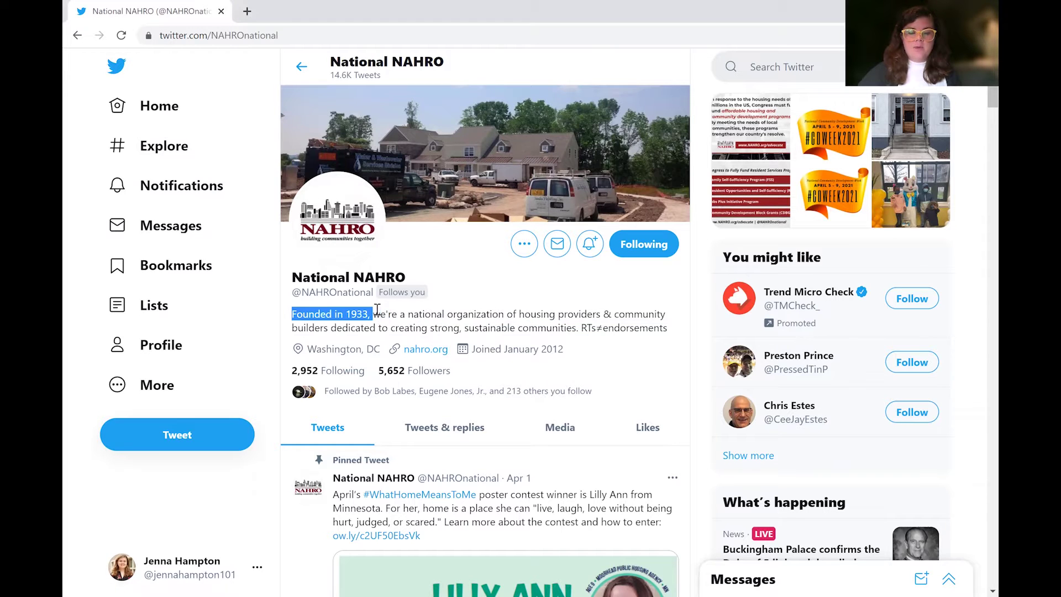
{"action": "left_click", "coordinate": [558, 317]}
- Review the pinned tweet and recent posts in National NAHRO's timeline, and return to the profile header
{"action": "scroll", "coordinate": [555, 315], "scroll_direction": "down", "scroll_amount": 2}
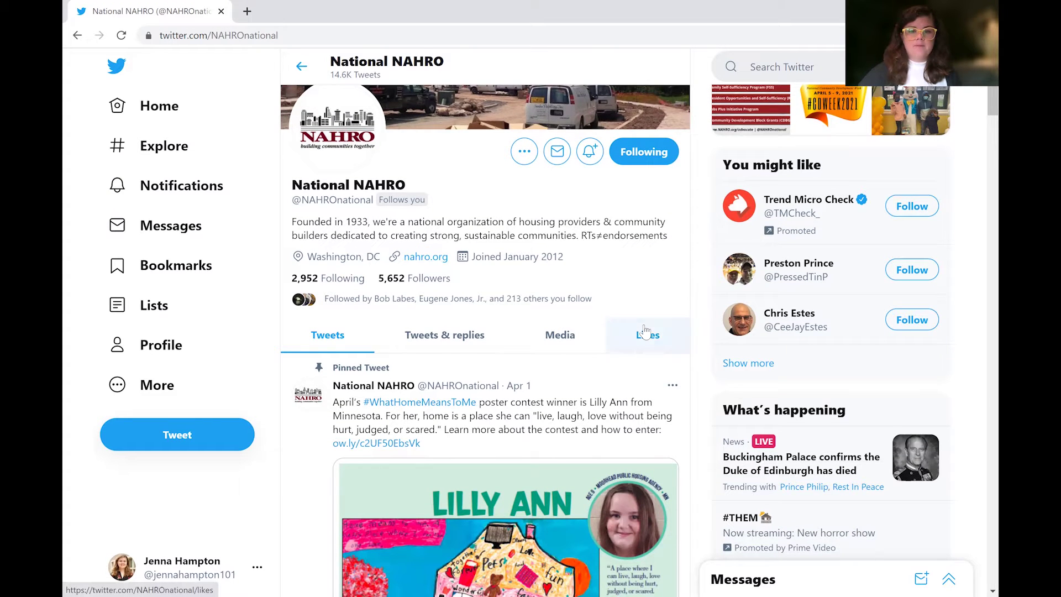
{"action": "scroll", "coordinate": [539, 342], "scroll_direction": "down", "scroll_amount": 2}
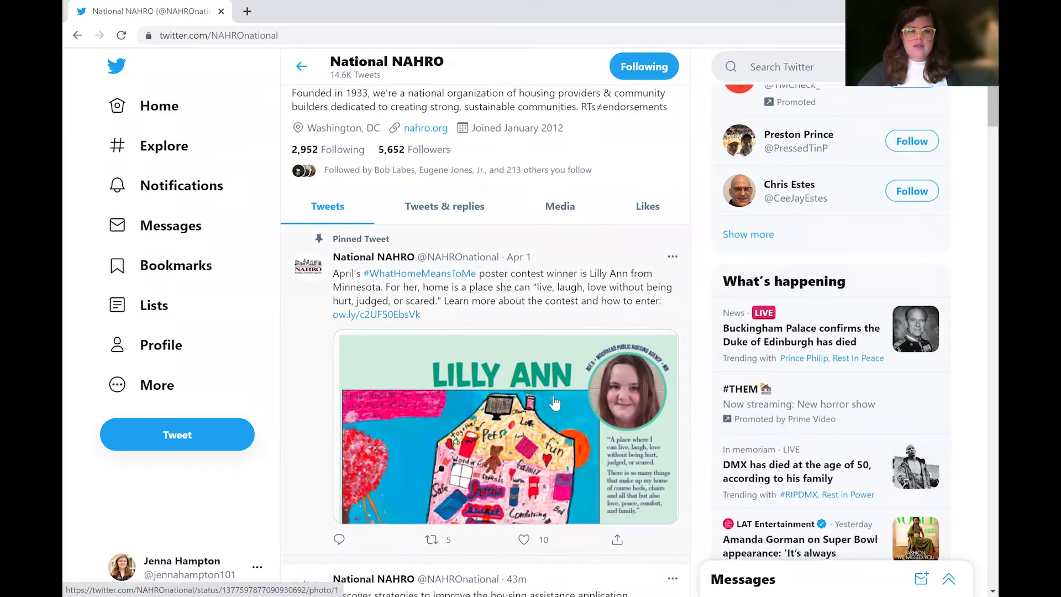
{"action": "scroll", "coordinate": [544, 365], "scroll_direction": "down", "scroll_amount": 12}
{"action": "left_click", "coordinate": [554, 402]}
{"action": "scroll", "coordinate": [554, 403], "scroll_direction": "down", "scroll_amount": 15}
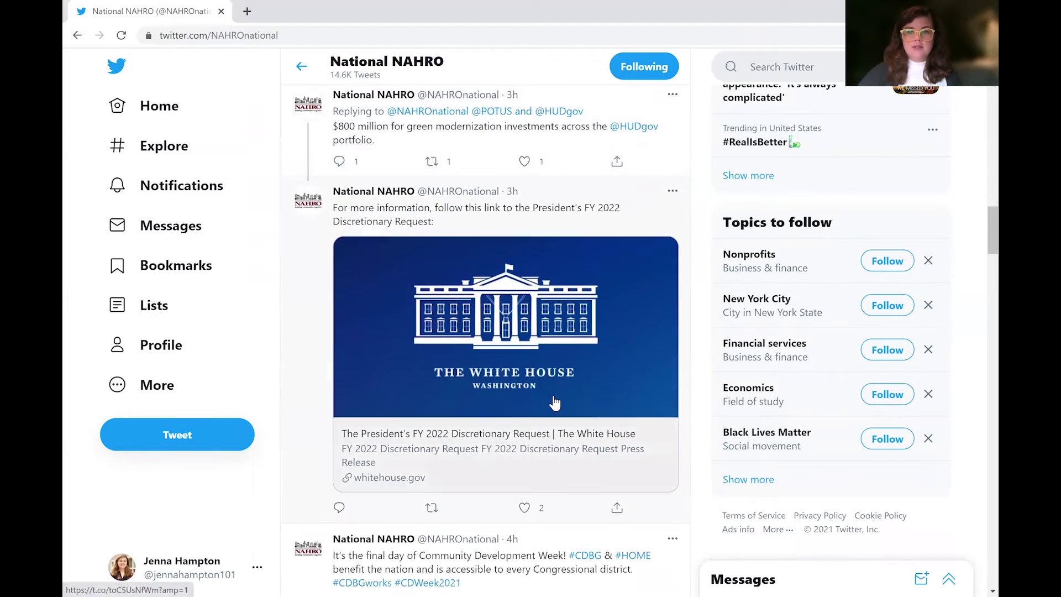
{"action": "scroll", "coordinate": [554, 402], "scroll_direction": "up", "scroll_amount": 8}
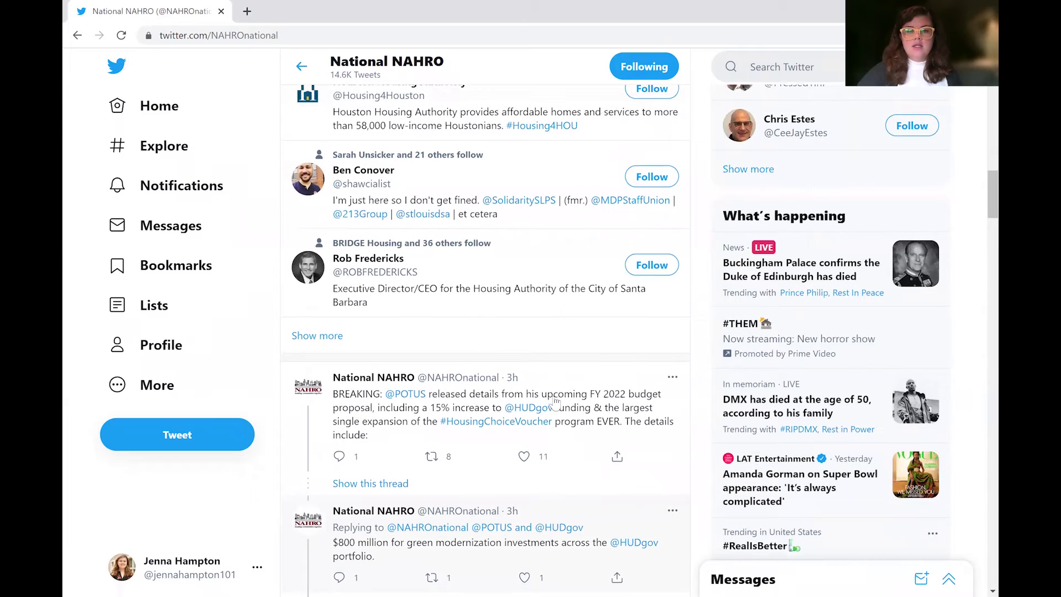
{"action": "scroll", "coordinate": [554, 402], "scroll_direction": "up", "scroll_amount": 4}
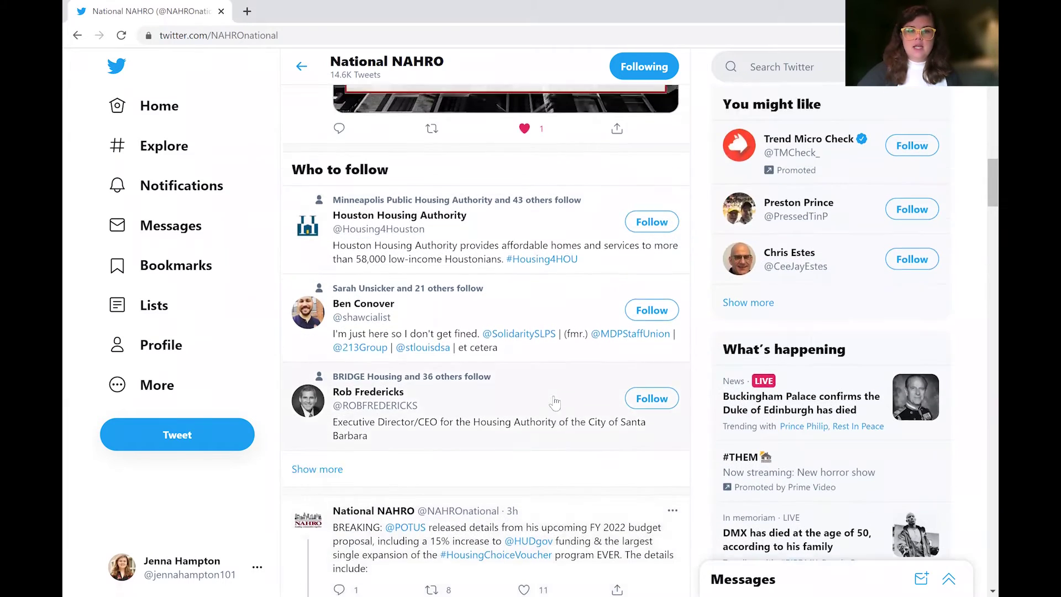
{"action": "scroll", "coordinate": [554, 402], "scroll_direction": "up", "scroll_amount": 7}
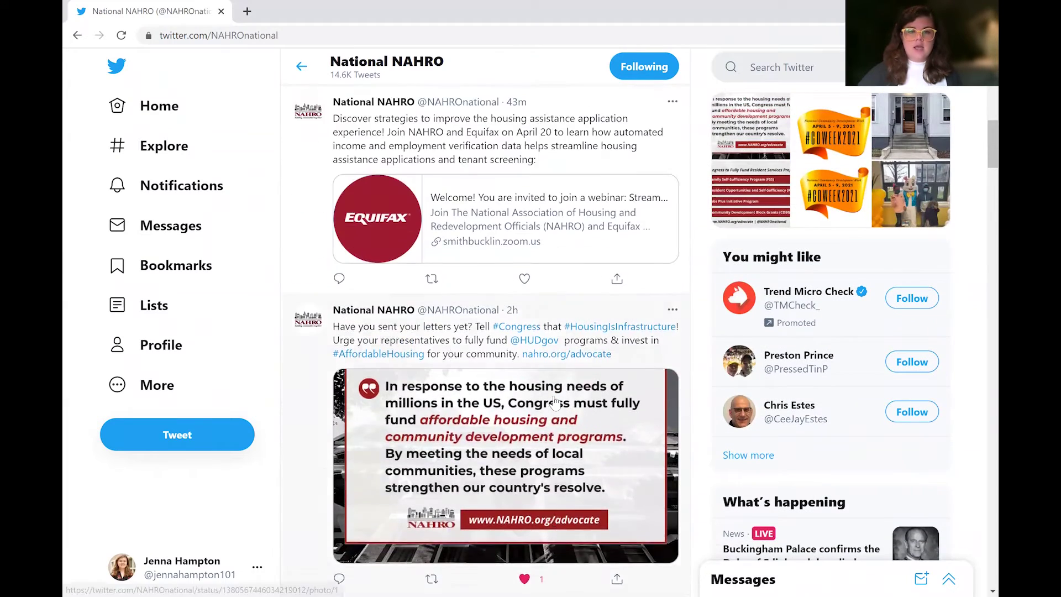
{"action": "scroll", "coordinate": [554, 402], "scroll_direction": "up", "scroll_amount": 10}
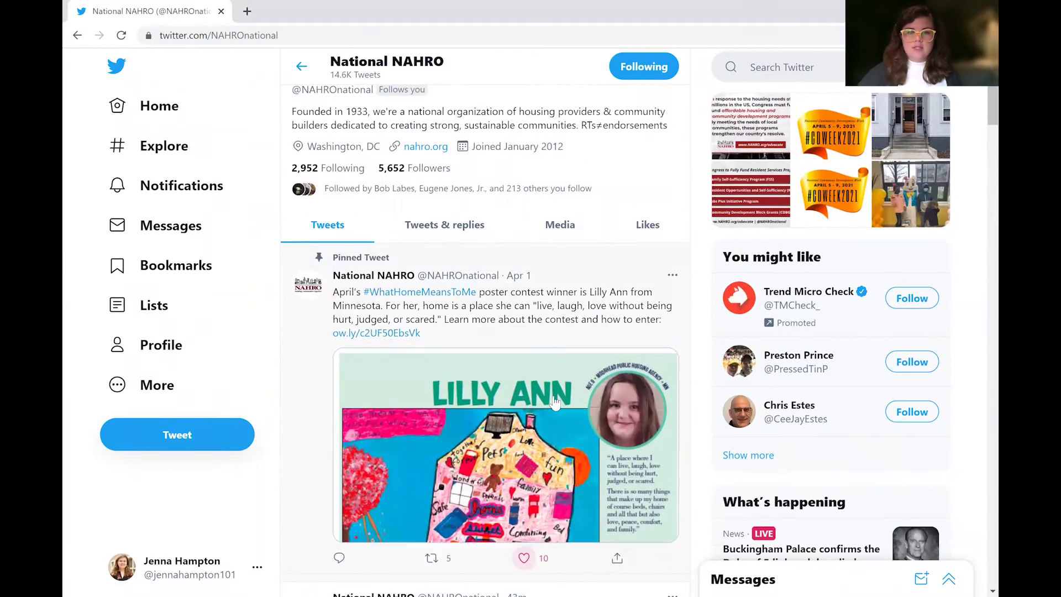
{"action": "scroll", "coordinate": [554, 402], "scroll_direction": "up", "scroll_amount": 2}
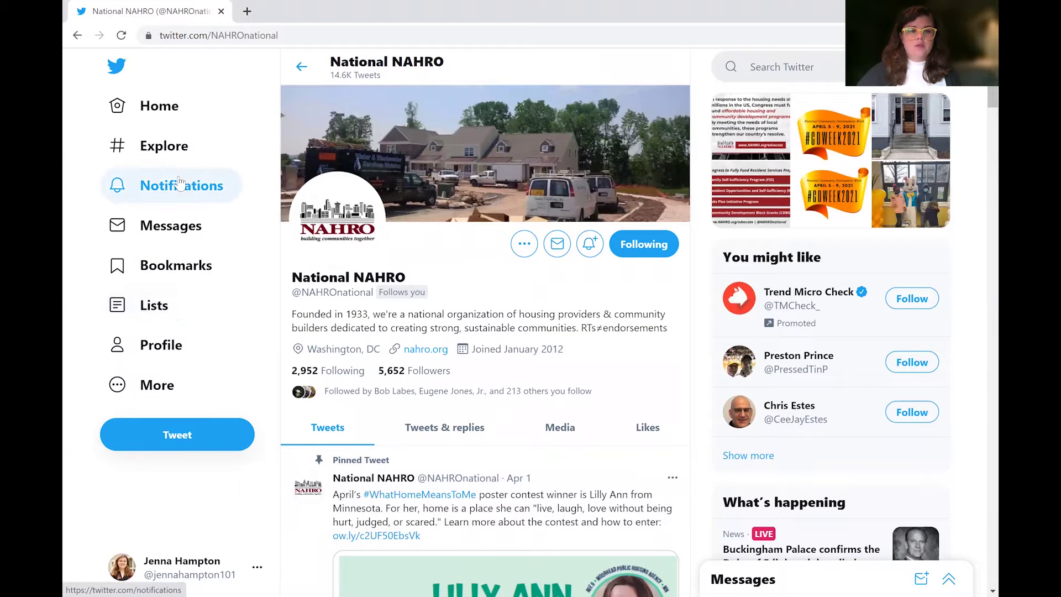
{"action": "left_click", "coordinate": [162, 344]}
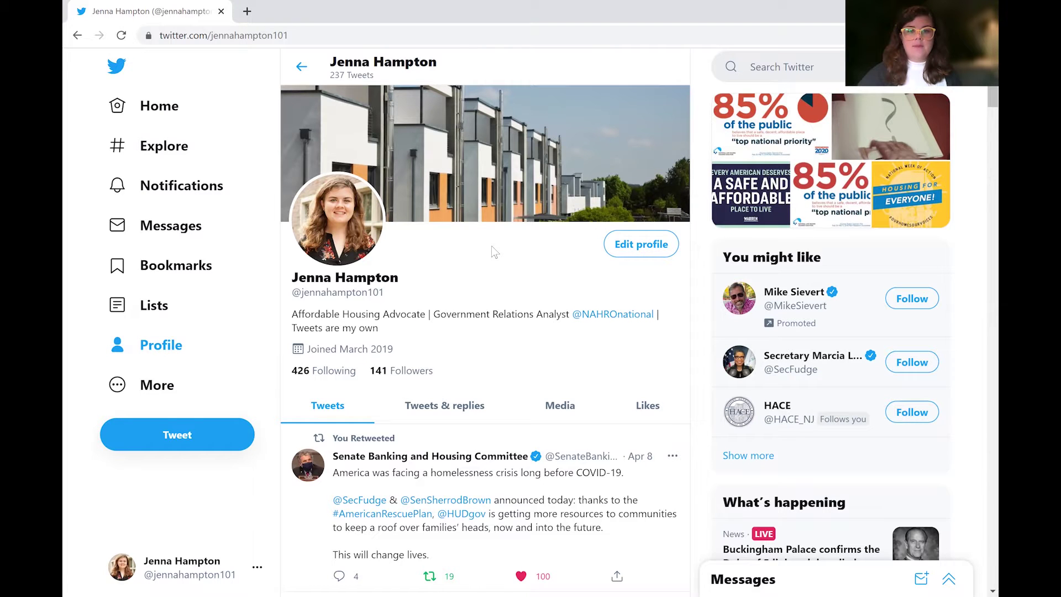
{"action": "scroll", "coordinate": [495, 252], "scroll_direction": "down", "scroll_amount": 1}
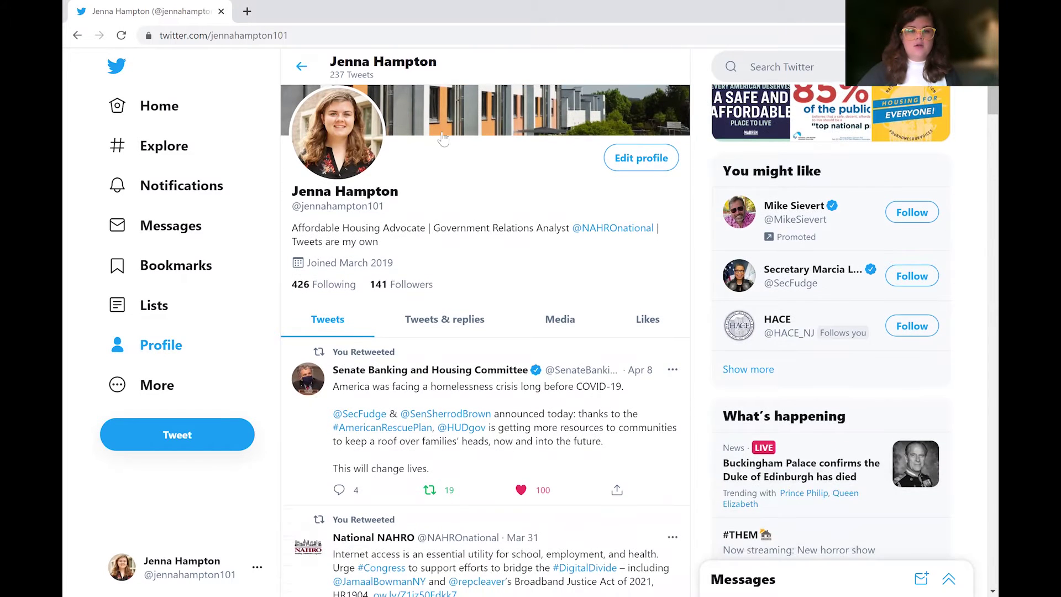
{"action": "scroll", "coordinate": [513, 202], "scroll_direction": "up", "scroll_amount": 1}
{"action": "scroll", "coordinate": [514, 252], "scroll_direction": "up", "scroll_amount": 1}
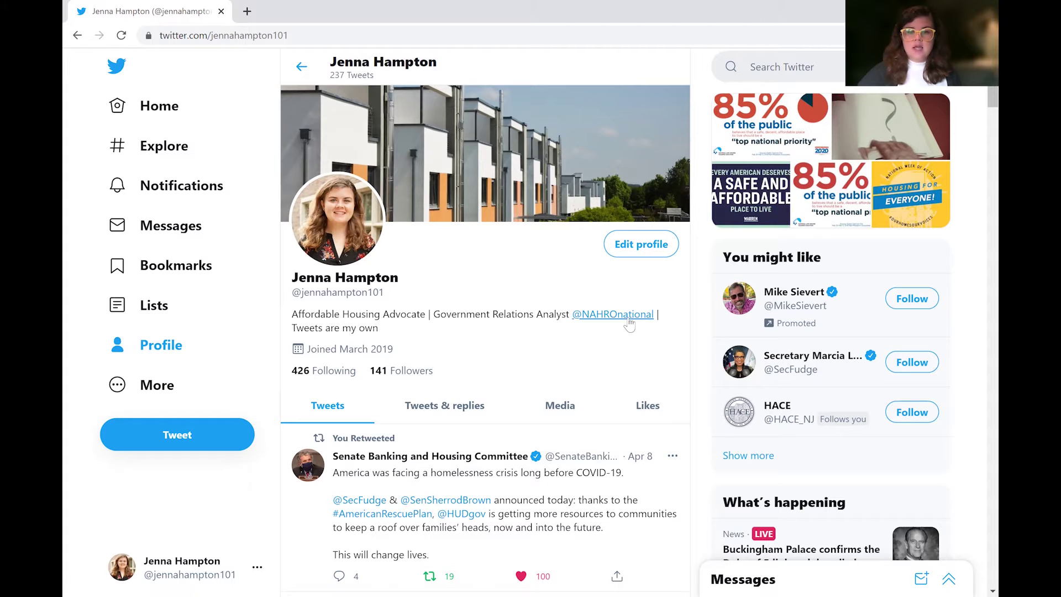
{"action": "mouse_move", "coordinate": [629, 323]}
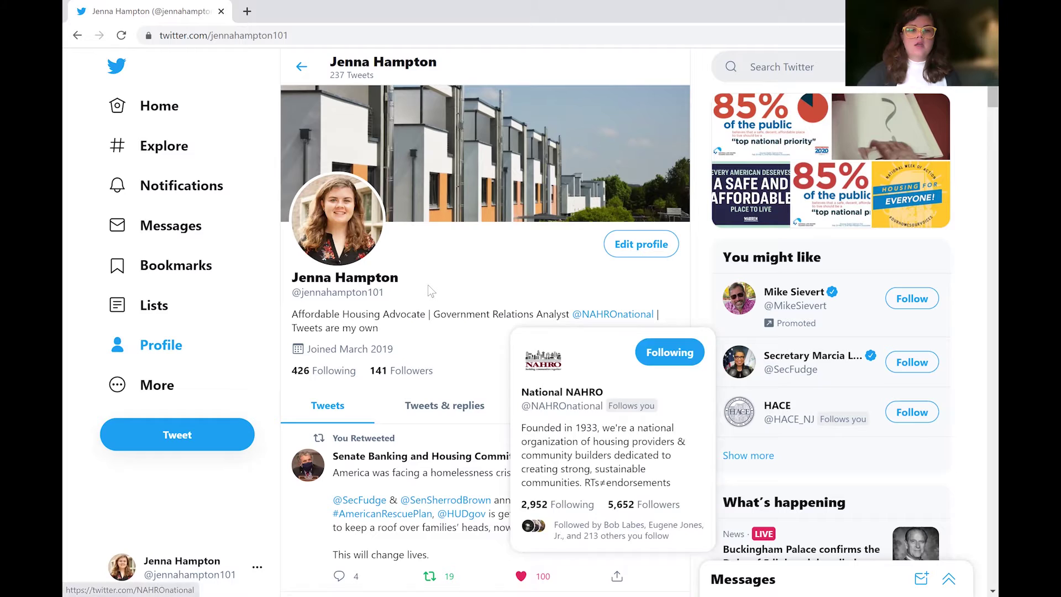
- Review the retweets, quote tweets and posts in your own profile's timeline, and return to the profile header
{"action": "scroll", "coordinate": [431, 290], "scroll_direction": "down", "scroll_amount": 3}
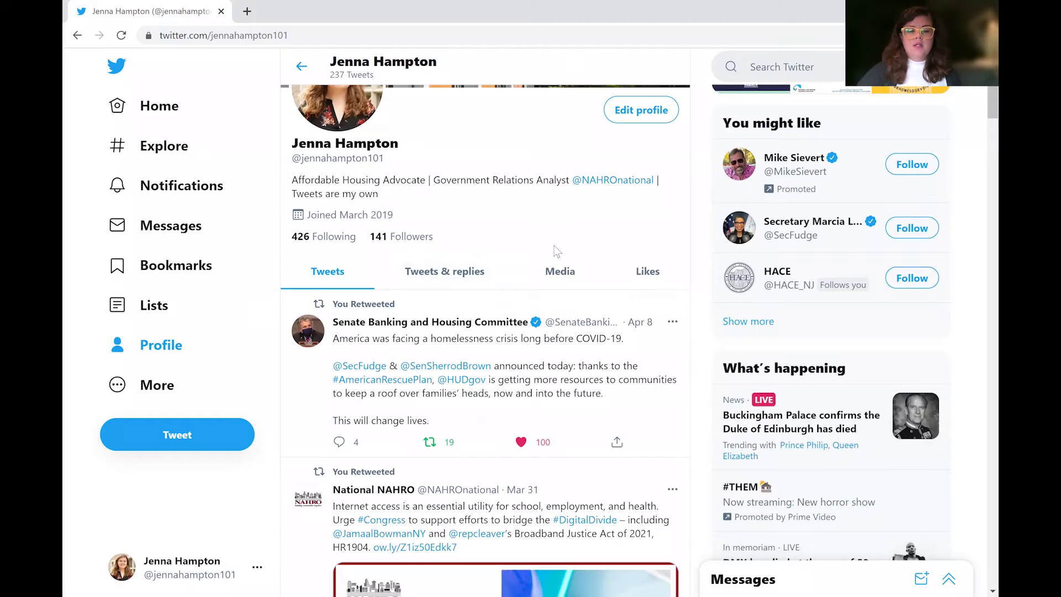
{"action": "scroll", "coordinate": [452, 205], "scroll_direction": "down", "scroll_amount": 4}
{"action": "scroll", "coordinate": [453, 206], "scroll_direction": "up", "scroll_amount": 2}
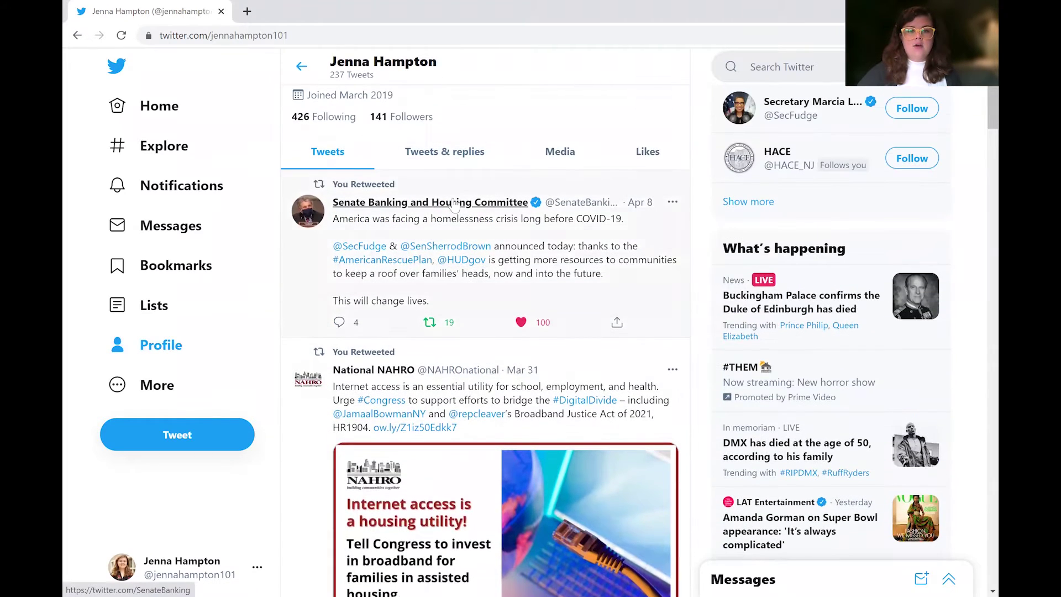
{"action": "scroll", "coordinate": [470, 240], "scroll_direction": "down", "scroll_amount": 6}
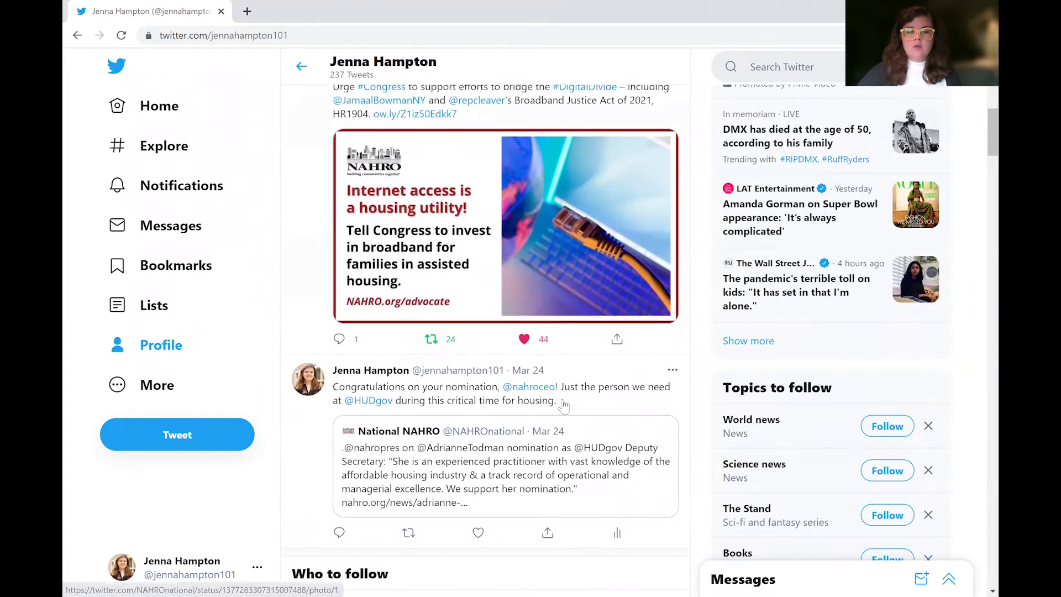
{"action": "scroll", "coordinate": [486, 425], "scroll_direction": "down", "scroll_amount": 9}
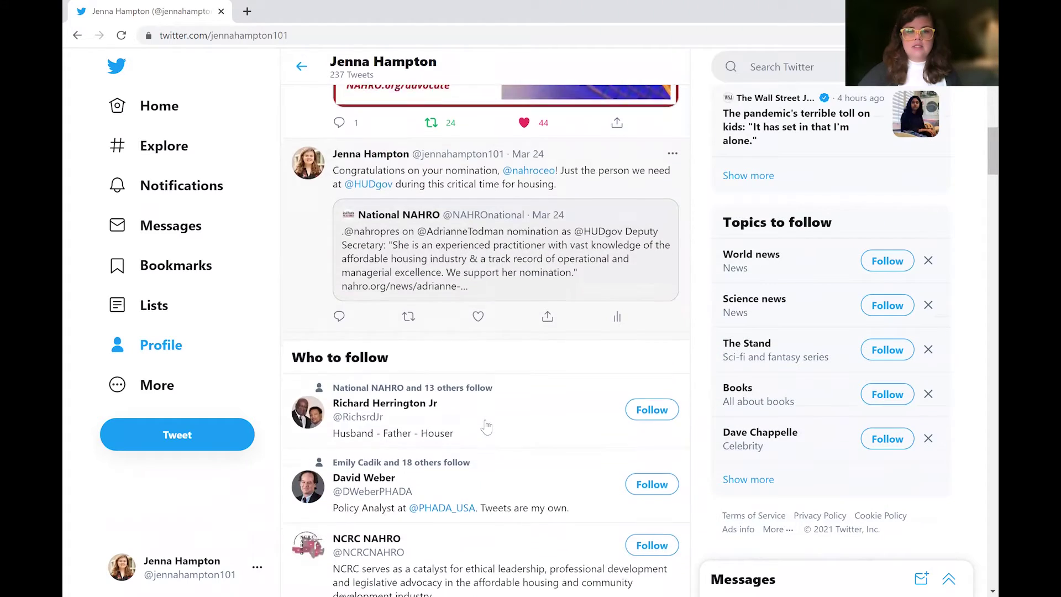
{"action": "scroll", "coordinate": [486, 426], "scroll_direction": "down", "scroll_amount": 14}
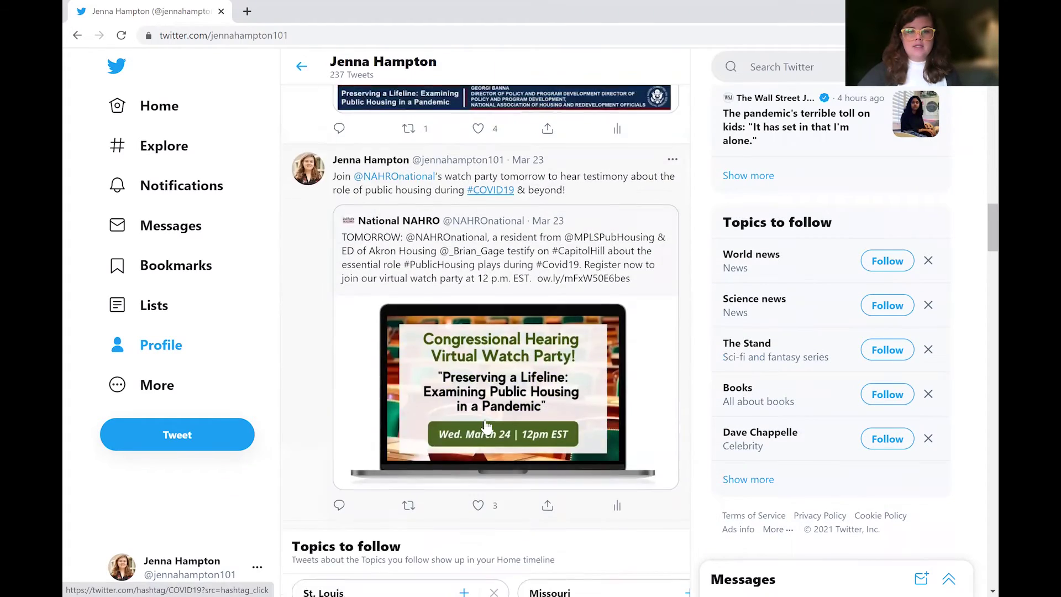
{"action": "scroll", "coordinate": [486, 425], "scroll_direction": "down", "scroll_amount": 5}
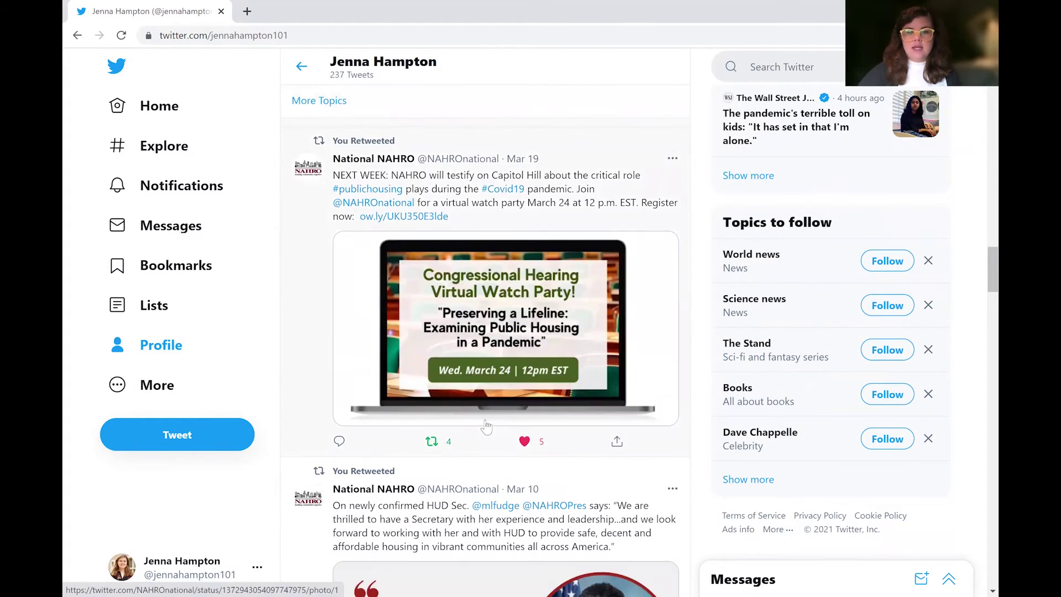
{"action": "scroll", "coordinate": [486, 426], "scroll_direction": "up", "scroll_amount": 7}
{"action": "scroll", "coordinate": [486, 425], "scroll_direction": "up", "scroll_amount": 8}
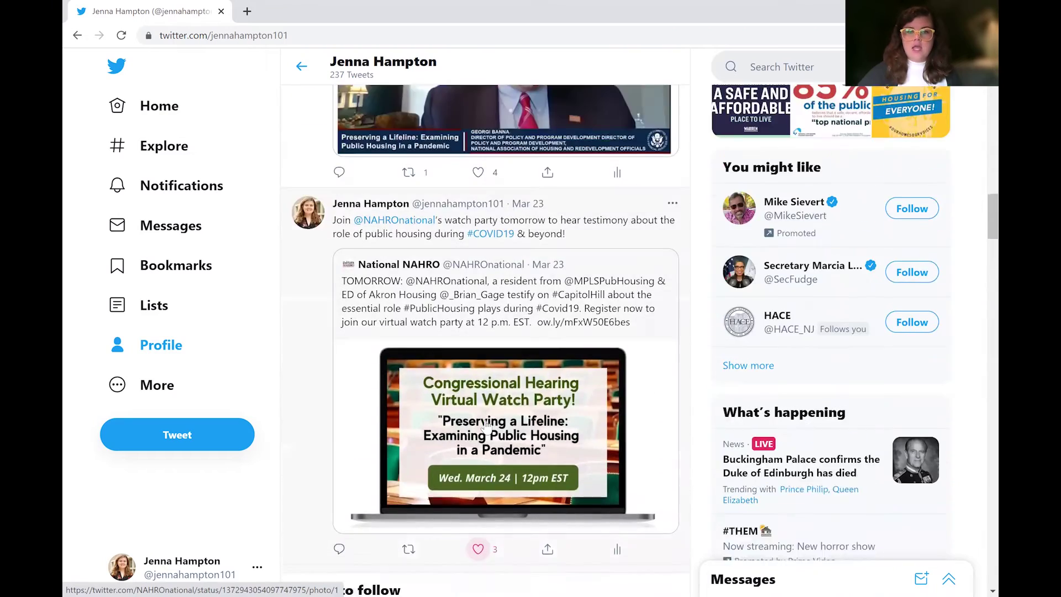
{"action": "scroll", "coordinate": [486, 425], "scroll_direction": "up", "scroll_amount": 11}
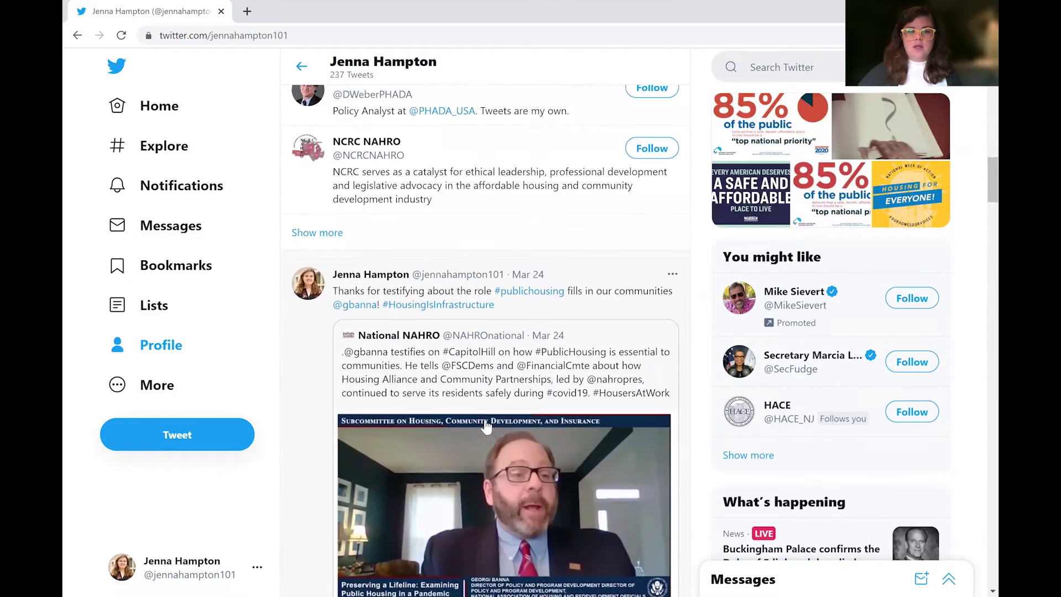
{"action": "scroll", "coordinate": [486, 425], "scroll_direction": "up", "scroll_amount": 7}
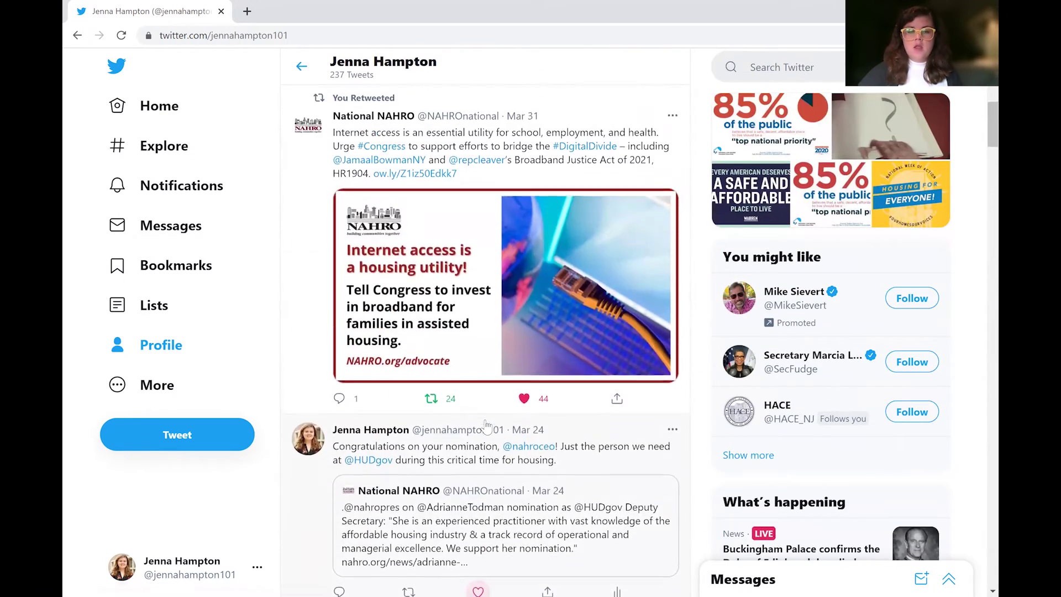
{"action": "scroll", "coordinate": [420, 238], "scroll_direction": "up", "scroll_amount": 6}
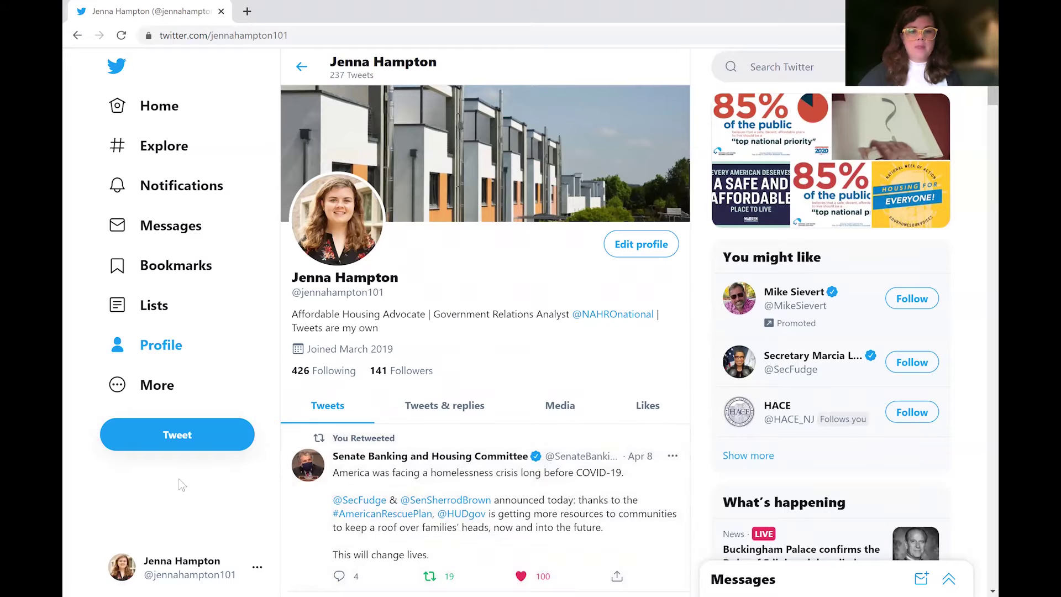
{"action": "left_click", "coordinate": [218, 445]}
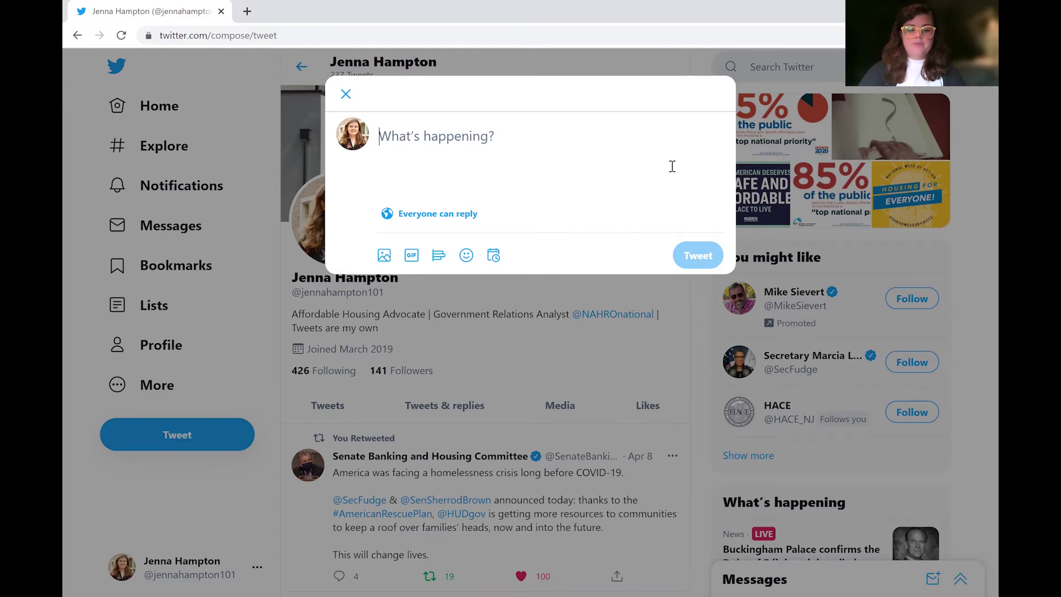
{"action": "type", "text": "Twitter overview for"}
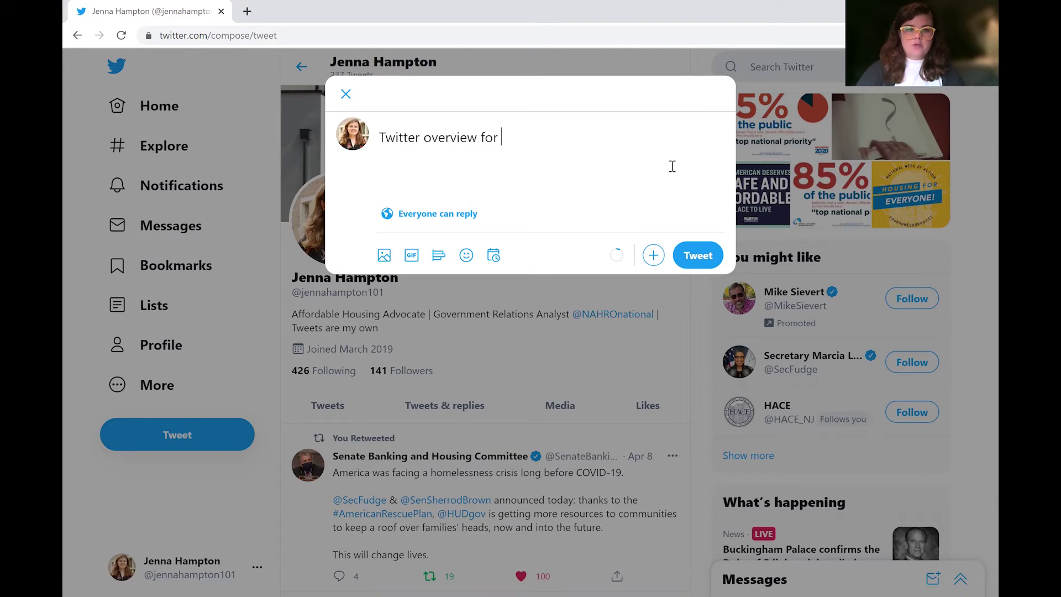
{"action": "type", "text": "@"}
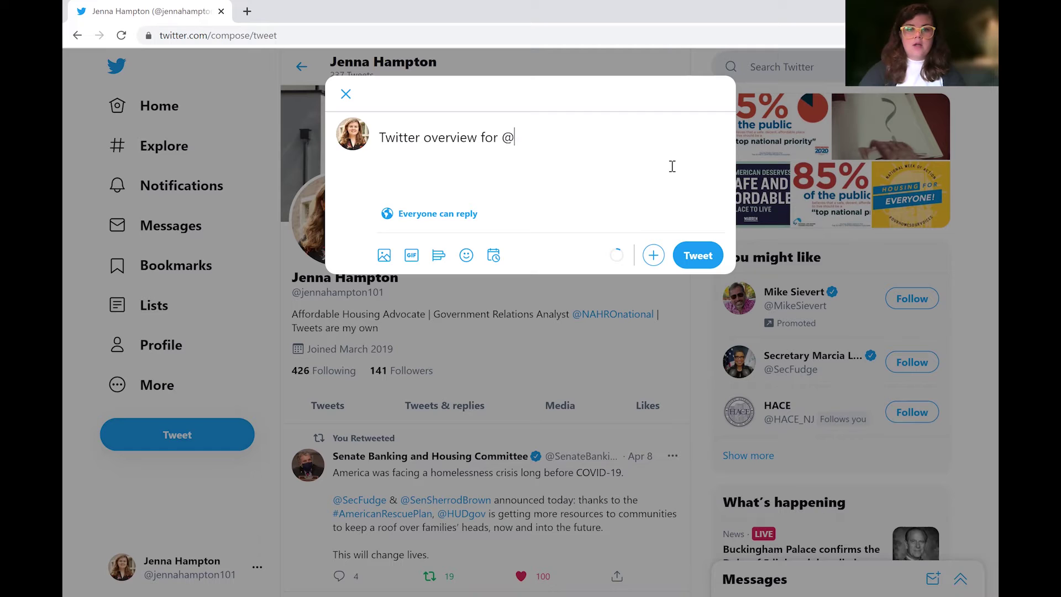
{"action": "type", "text": "NAHRO"}
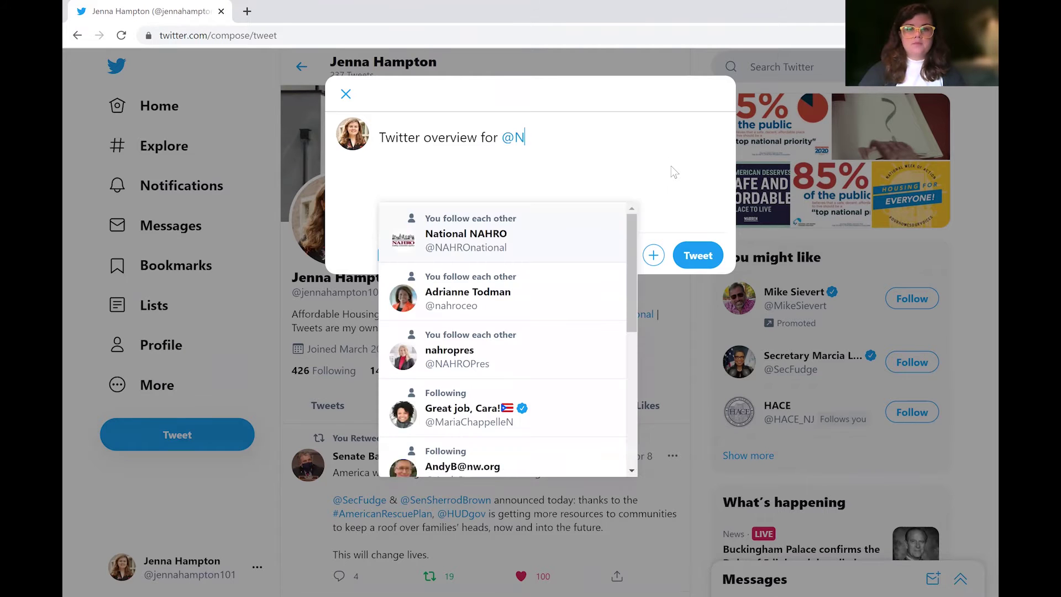
{"action": "left_click", "coordinate": [485, 243]}
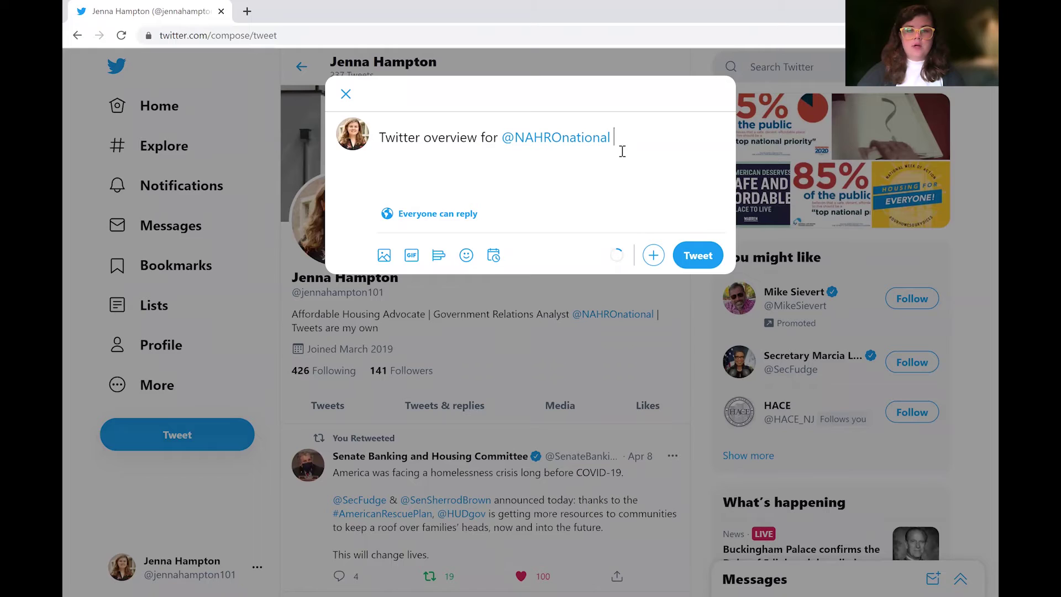
- Complete the tweet's sentence with "members." and add the hashtag #NAHRO after it
{"action": "type", "text": "member."}
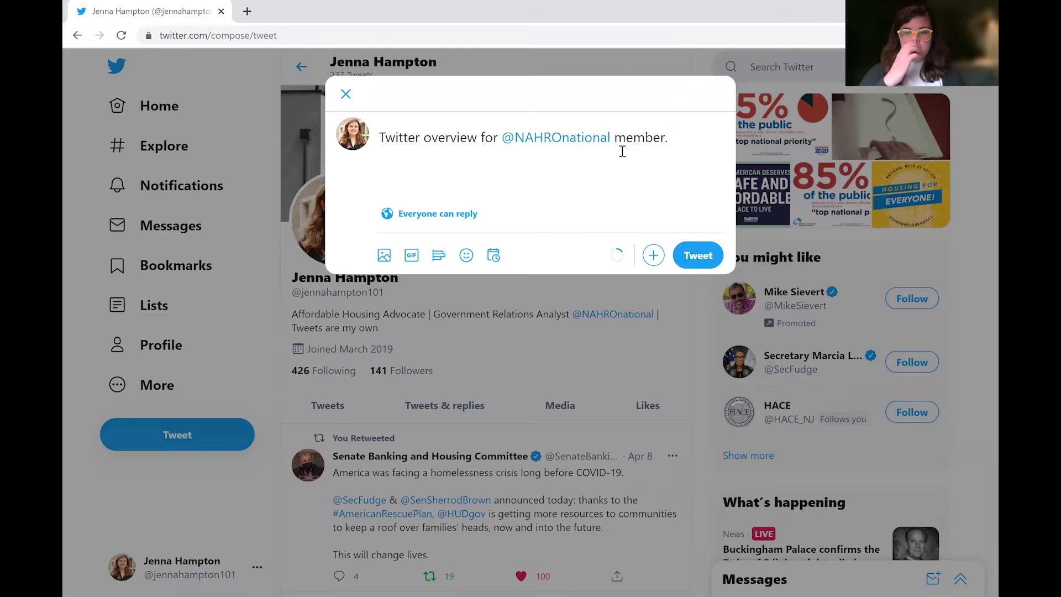
{"action": "key", "text": "BackSpace"}
{"action": "key", "text": "BackSpace"}
{"action": "type", "text": "s."}
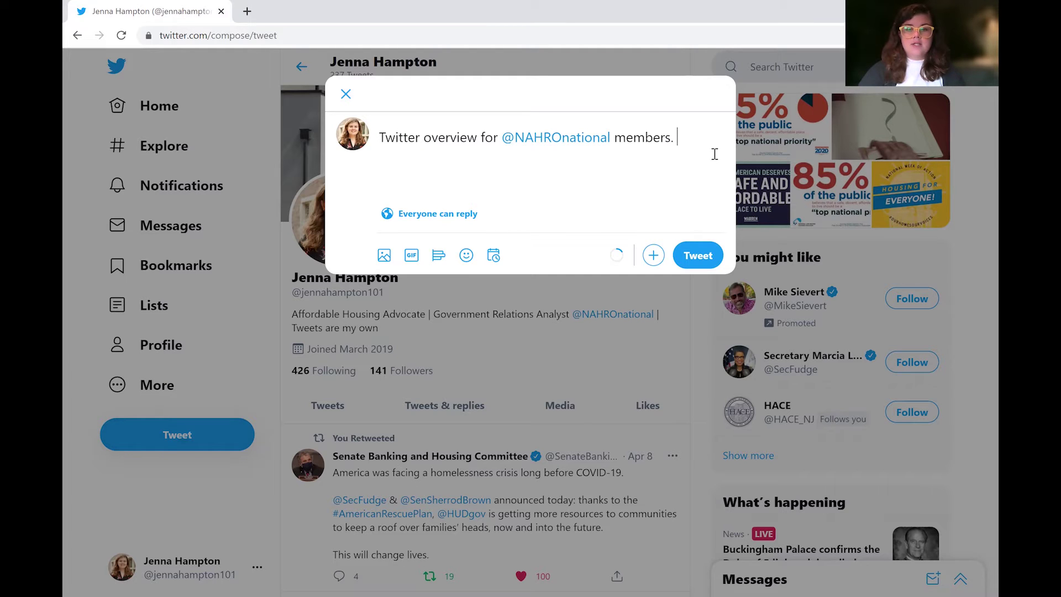
{"action": "type", "text": "#"}
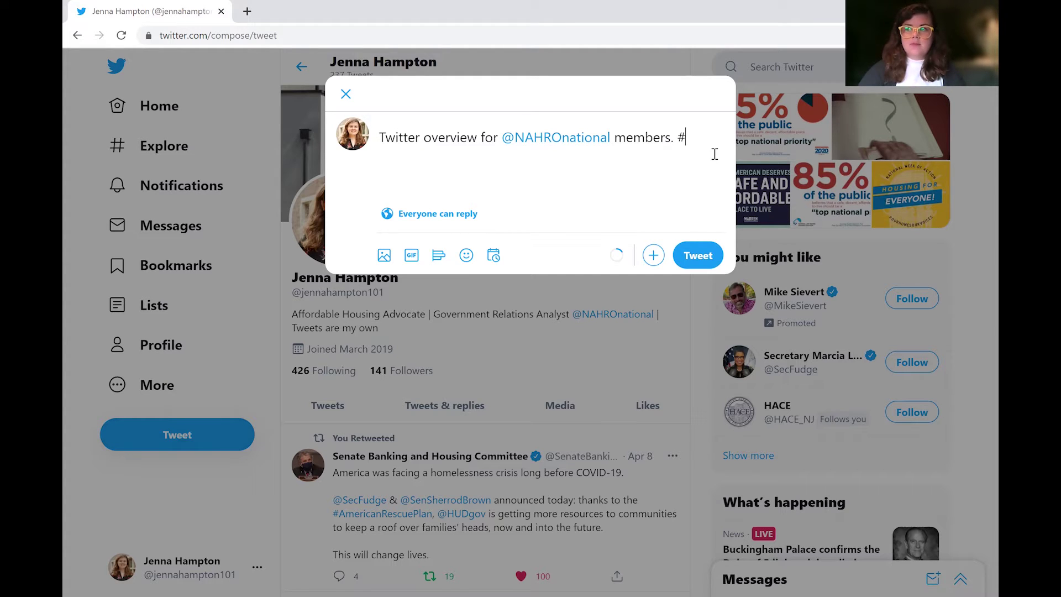
{"action": "type", "text": "NAHRO "}
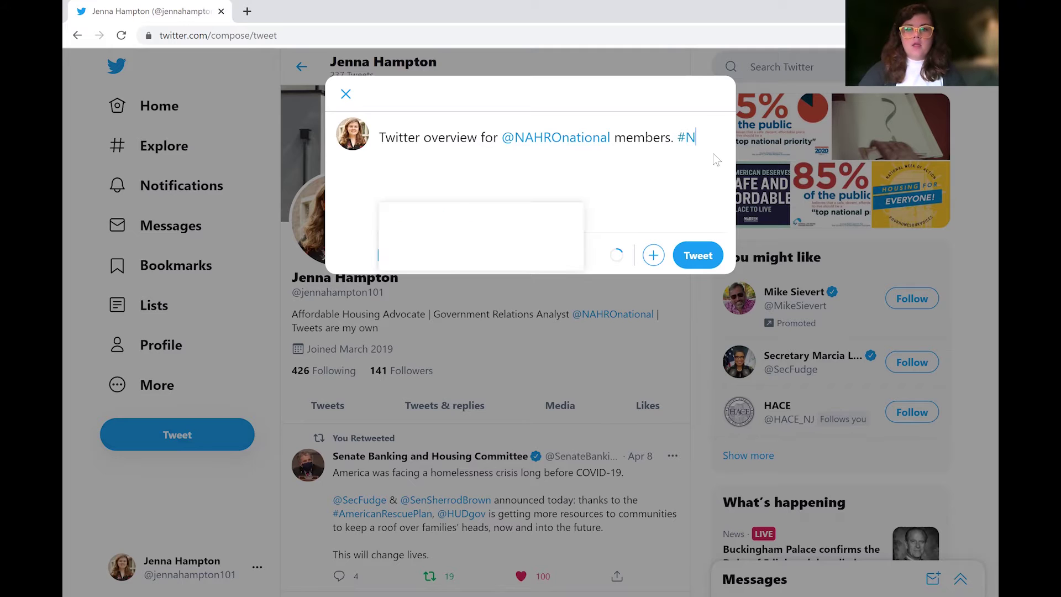
- Add the hashtag #Housing after #NAHRO in the tweet draft
{"action": "type", "text": "#Ho"}
{"action": "type", "text": "suing"}
{"action": "key", "text": "BackSpace"}
{"action": "key", "text": "BackSpace"}
{"action": "key", "text": "BackSpace"}
{"action": "key", "text": "BackSpace"}
{"action": "key", "text": "BackSpace"}
{"action": "type", "text": "using"}
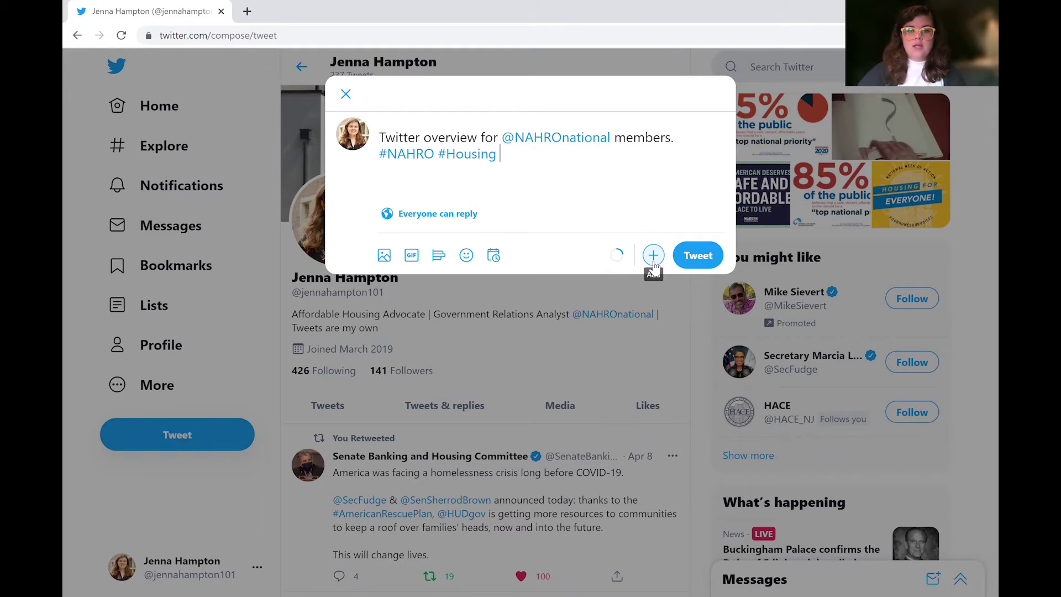
- Add a second tweet reading "Another tweet" to the thread, and switch between the two drafts
{"action": "left_click", "coordinate": [653, 255]}
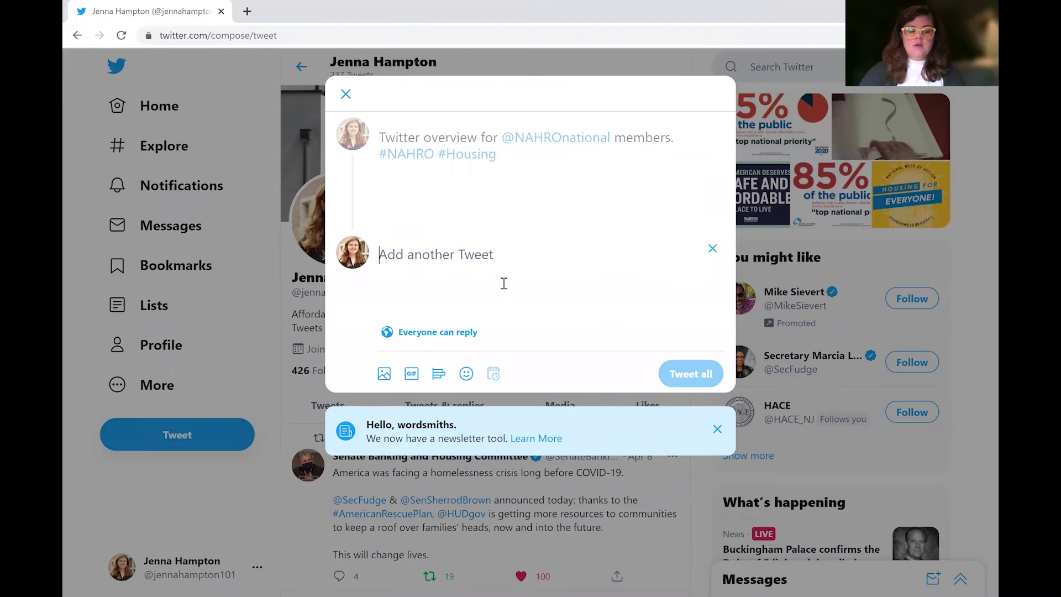
{"action": "type", "text": "Another "}
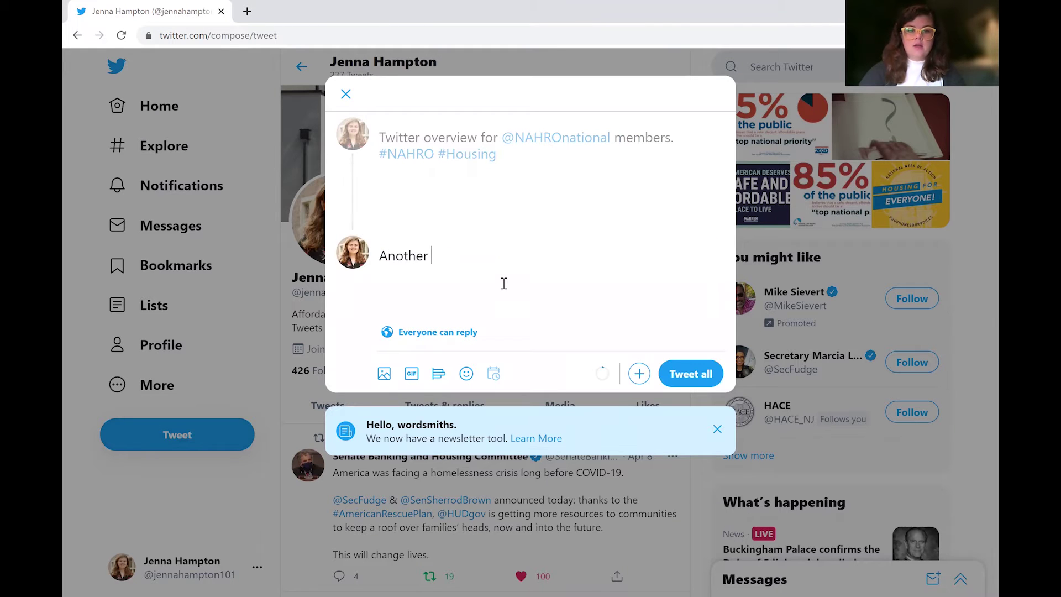
{"action": "type", "text": "tweet"}
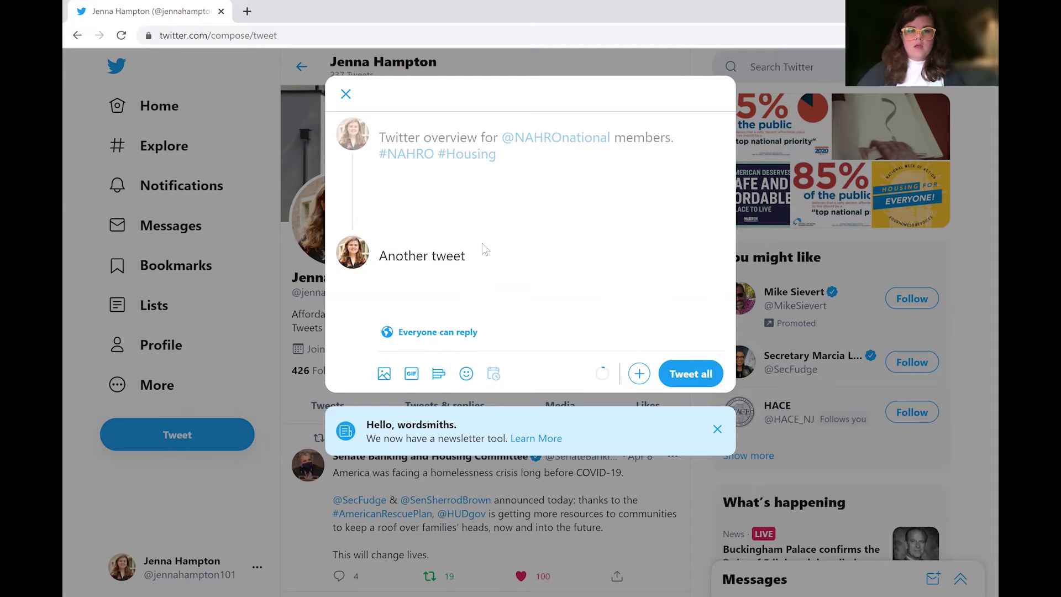
{"action": "left_click", "coordinate": [499, 160]}
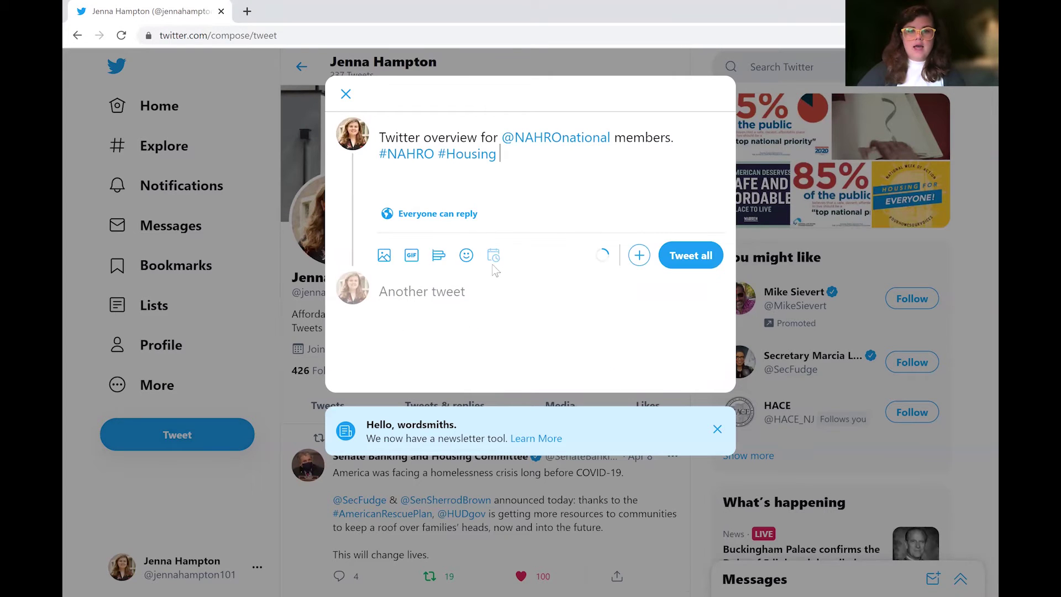
{"action": "left_click", "coordinate": [476, 285]}
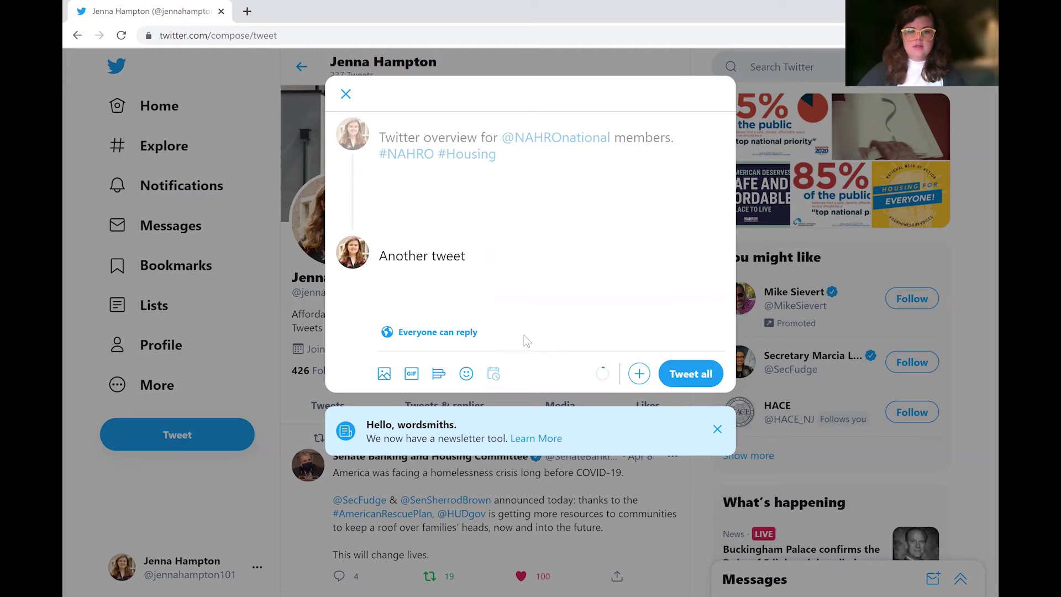
- Clear the second tweet's text and remove that tweet from the thread
{"action": "key", "text": "BackSpace"}
{"action": "key", "text": "BackSpace"}
{"action": "key", "text": "BackSpace"}
{"action": "key", "text": "BackSpace"}
{"action": "key", "text": "BackSpace"}
{"action": "key", "text": "BackSpace"}
{"action": "key", "text": "BackSpace"}
{"action": "key", "text": "BackSpace"}
{"action": "key", "text": "BackSpace"}
{"action": "key", "text": "BackSpace"}
{"action": "key", "text": "BackSpace"}
{"action": "key", "text": "BackSpace"}
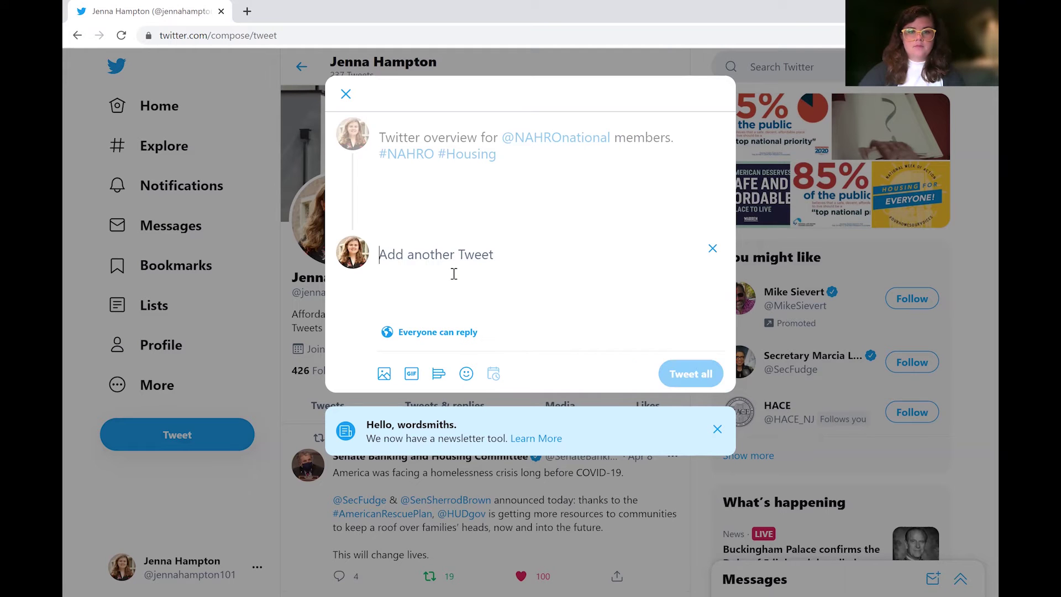
{"action": "left_click", "coordinate": [712, 249]}
- Open the draft's scheduling options and set the sending time to 5:00 PM
{"action": "left_click", "coordinate": [492, 258]}
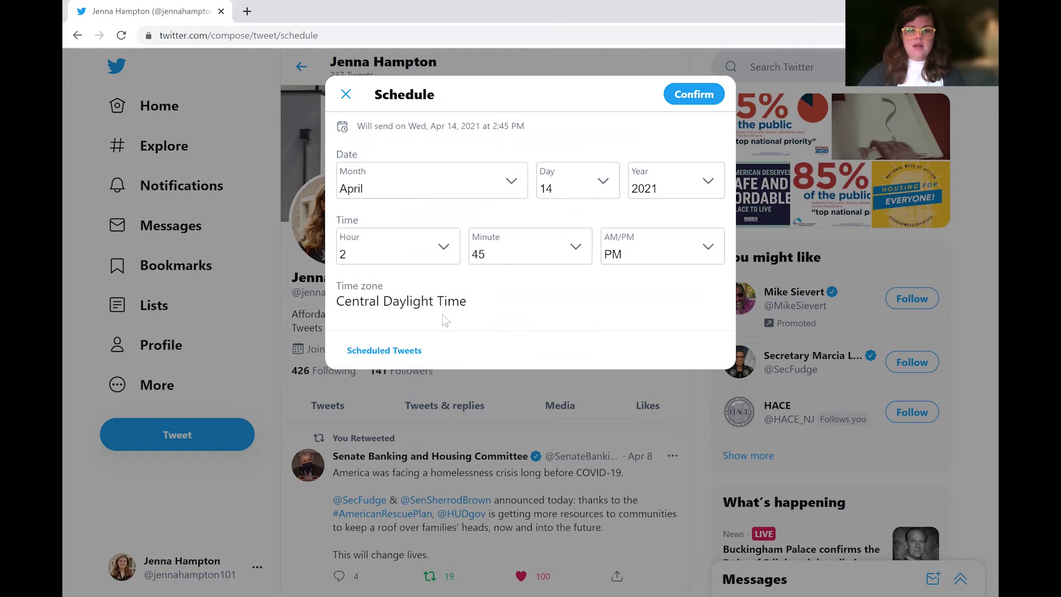
{"action": "left_click", "coordinate": [453, 263]}
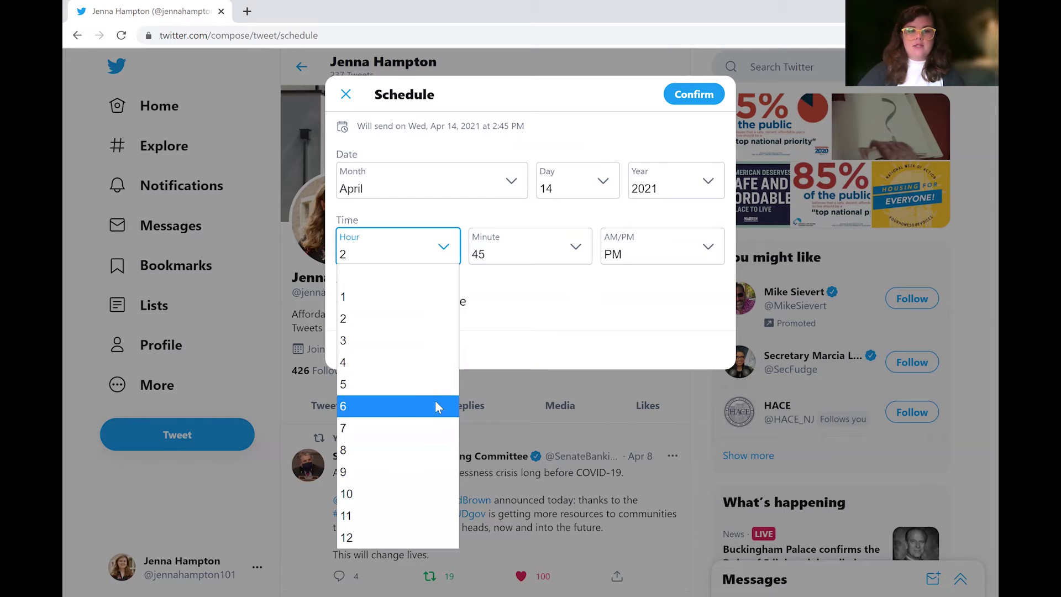
{"action": "left_click", "coordinate": [414, 374]}
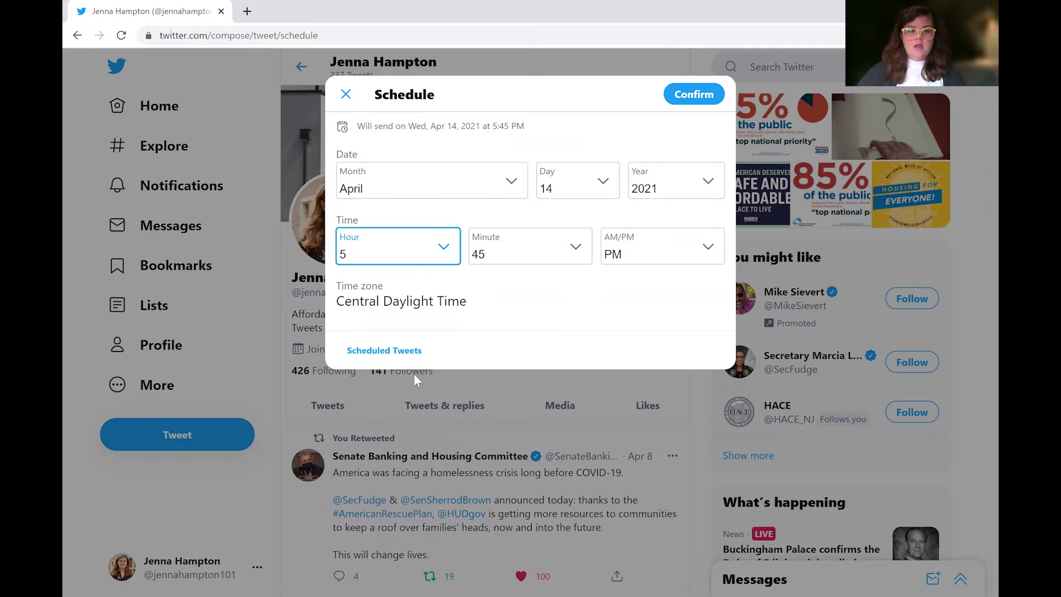
{"action": "left_click", "coordinate": [534, 259]}
{"action": "scroll", "coordinate": [511, 347], "scroll_direction": "up", "scroll_amount": 10}
{"action": "scroll", "coordinate": [511, 347], "scroll_direction": "up", "scroll_amount": 1}
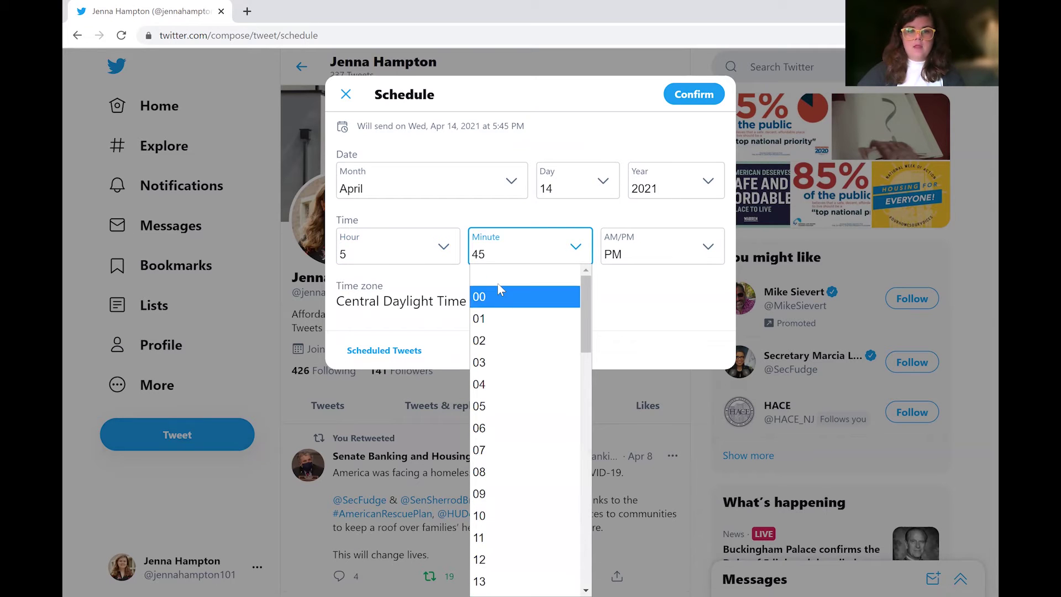
{"action": "left_click", "coordinate": [500, 292]}
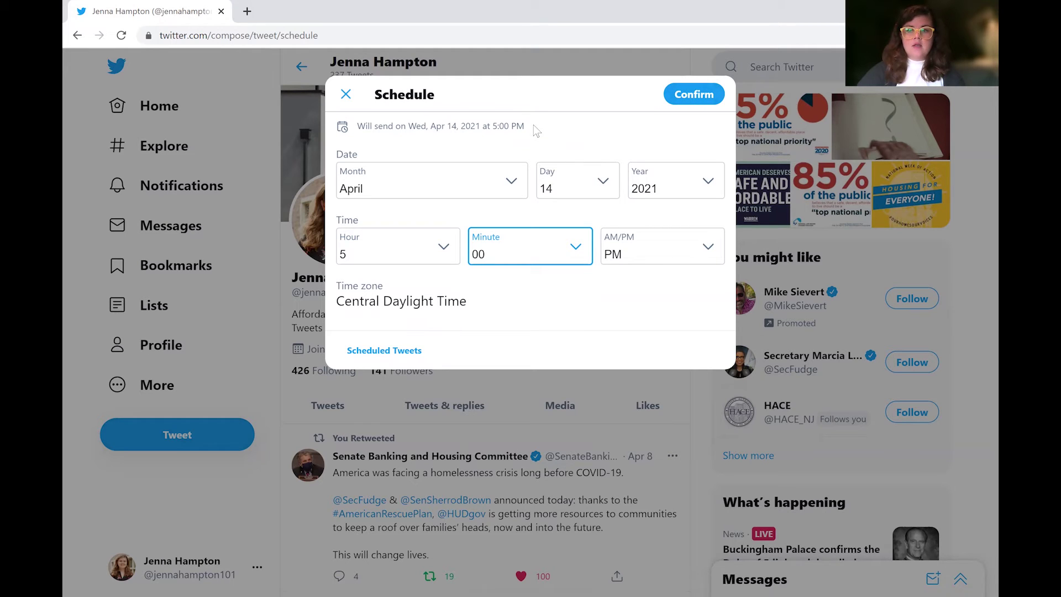
- Leave the schedule settings without confirming them and discard the tweet draft
{"action": "left_click", "coordinate": [346, 94]}
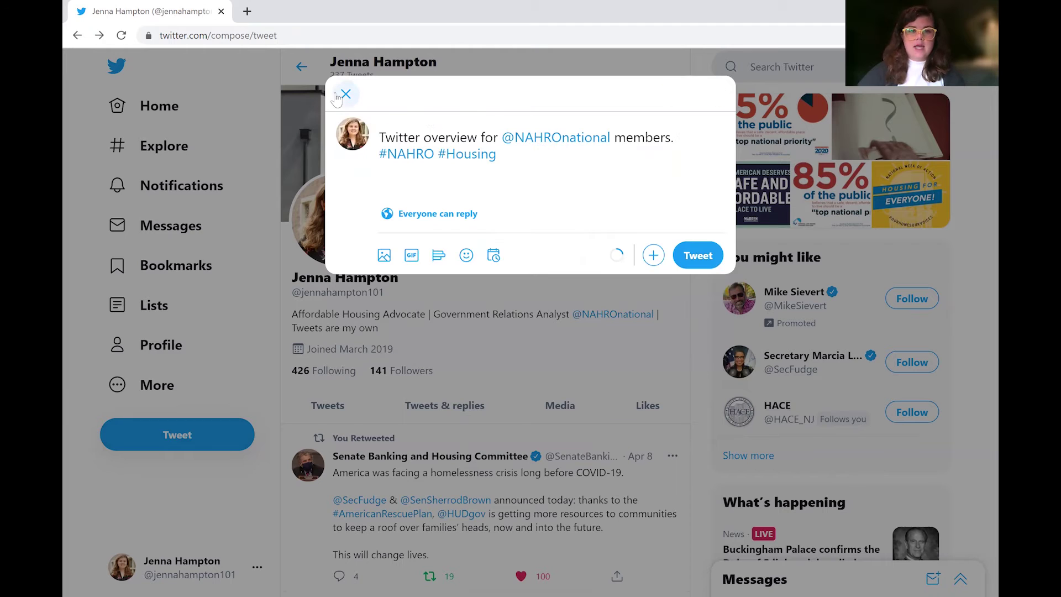
{"action": "left_click", "coordinate": [344, 94]}
{"action": "left_click", "coordinate": [481, 355]}
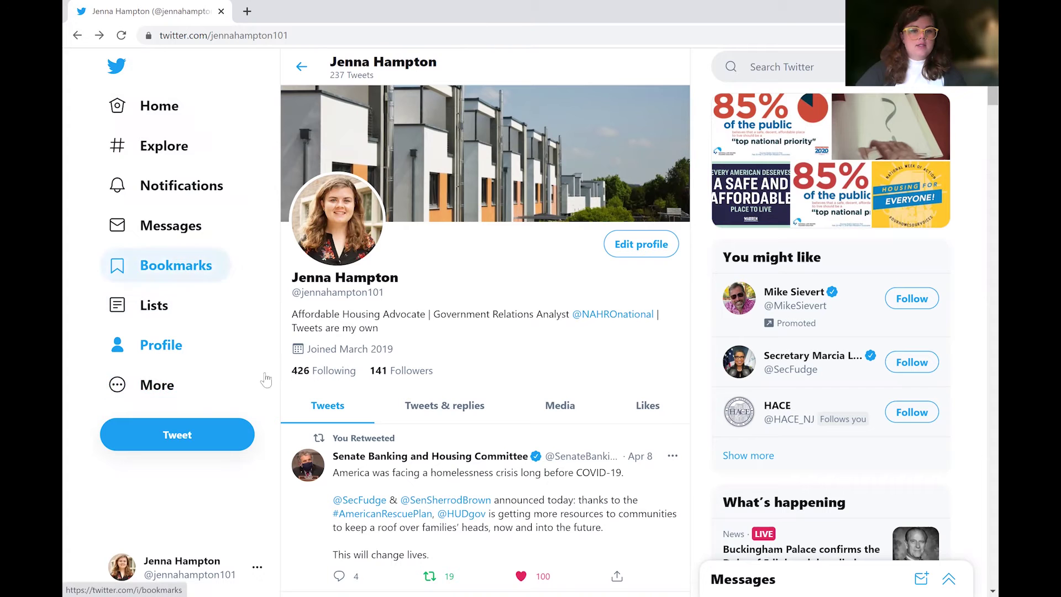
{"action": "left_click", "coordinate": [606, 314]}
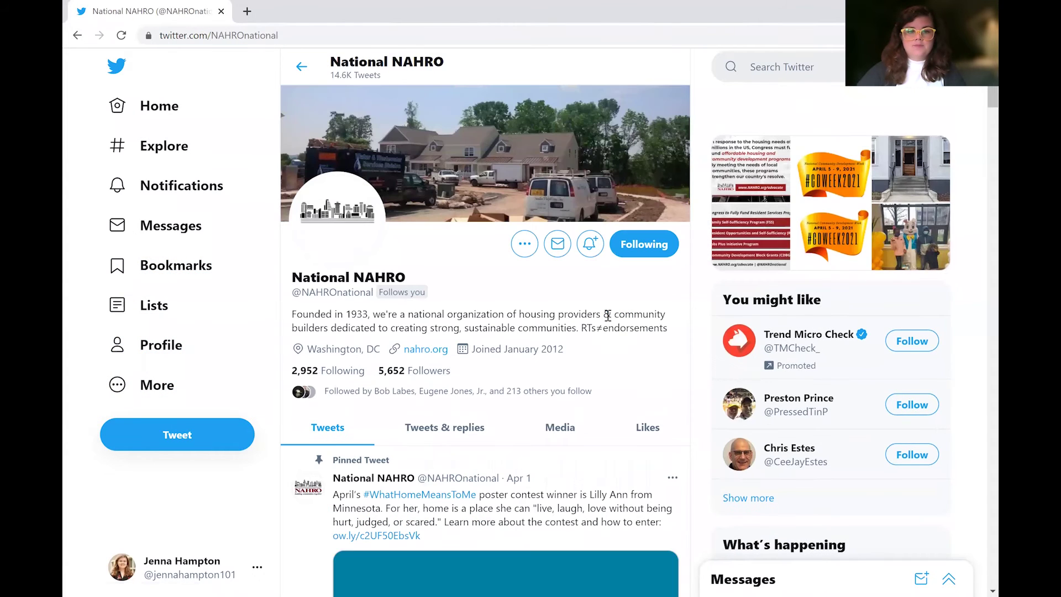
{"action": "scroll", "coordinate": [514, 379], "scroll_direction": "down", "scroll_amount": 10}
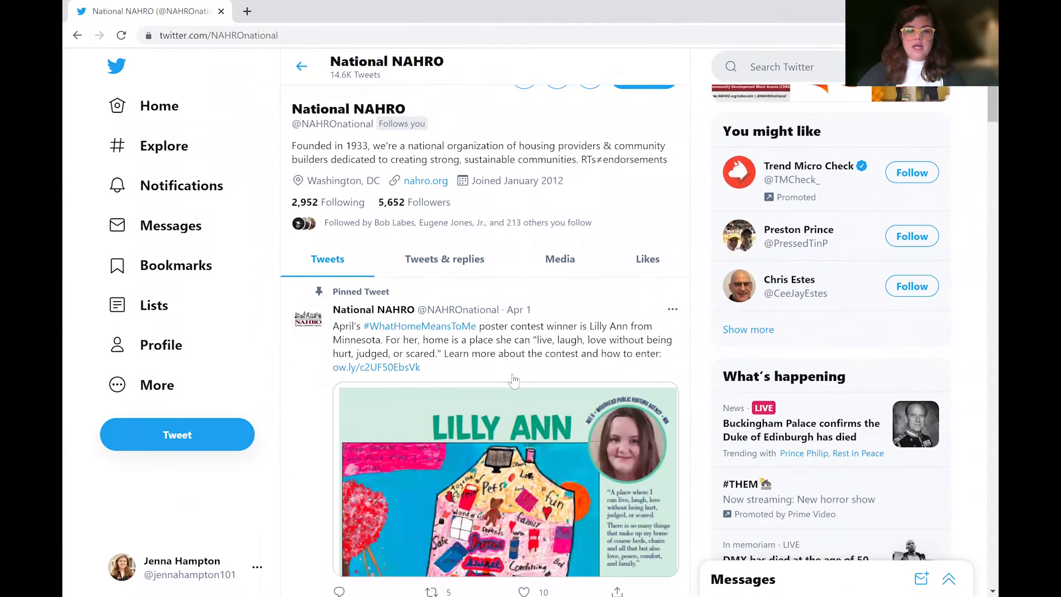
{"action": "scroll", "coordinate": [514, 379], "scroll_direction": "down", "scroll_amount": 6}
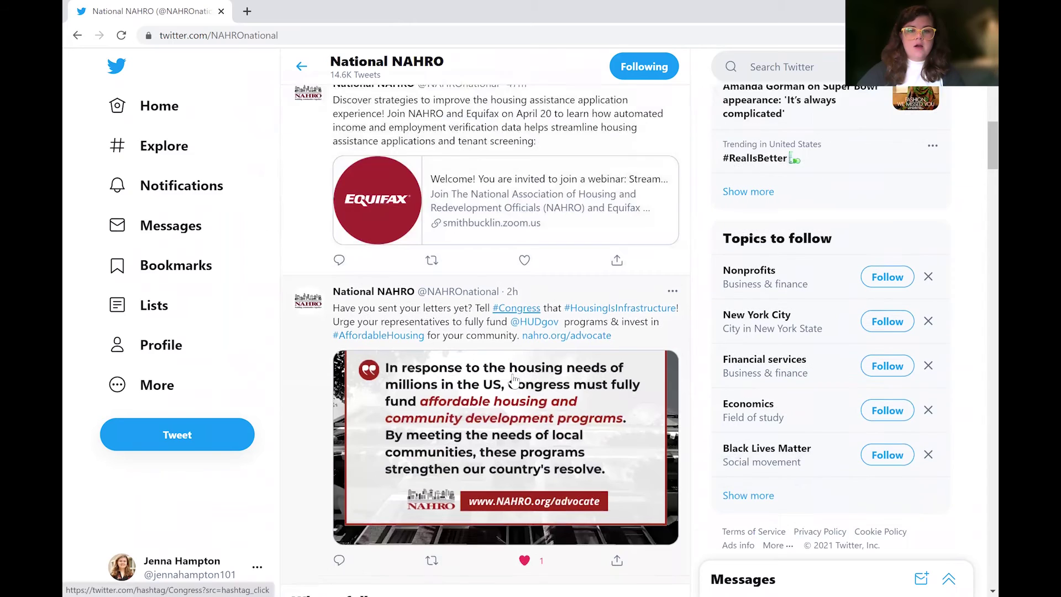
{"action": "scroll", "coordinate": [680, 496], "scroll_direction": "down", "scroll_amount": 12}
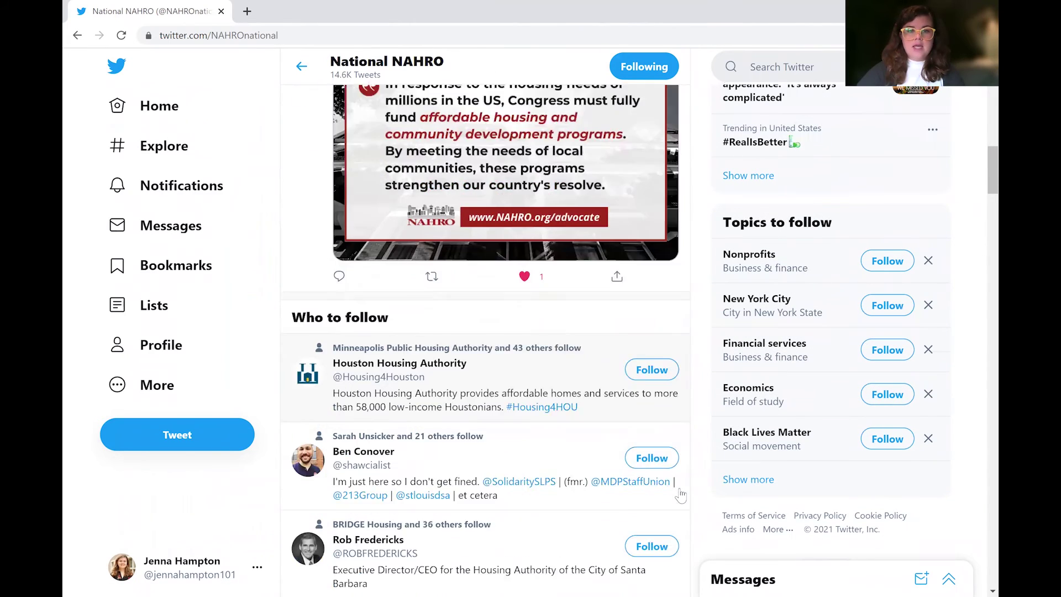
{"action": "scroll", "coordinate": [680, 496], "scroll_direction": "down", "scroll_amount": 10}
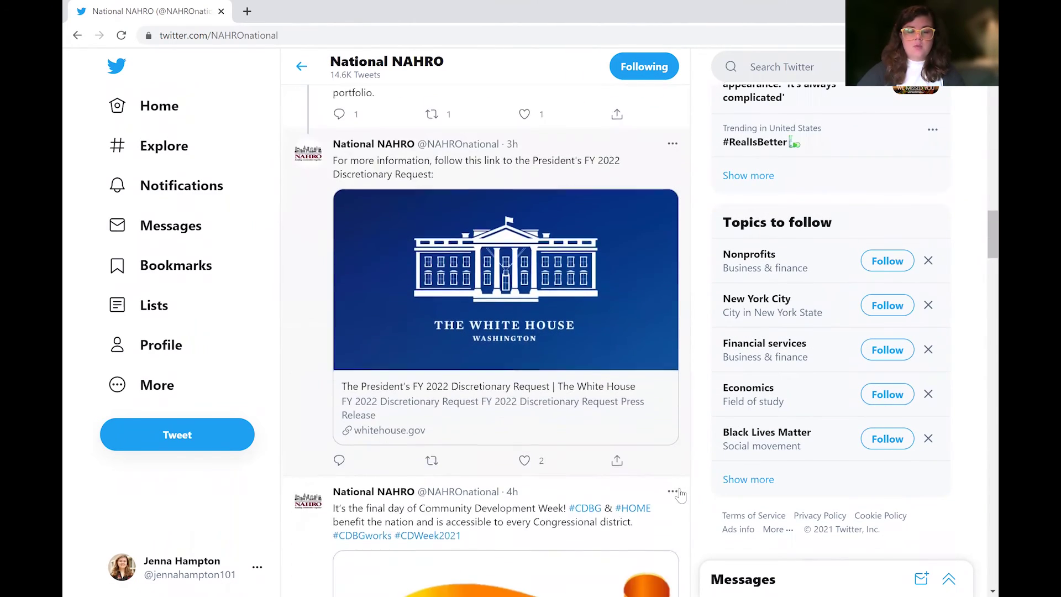
{"action": "scroll", "coordinate": [680, 496], "scroll_direction": "down", "scroll_amount": 1}
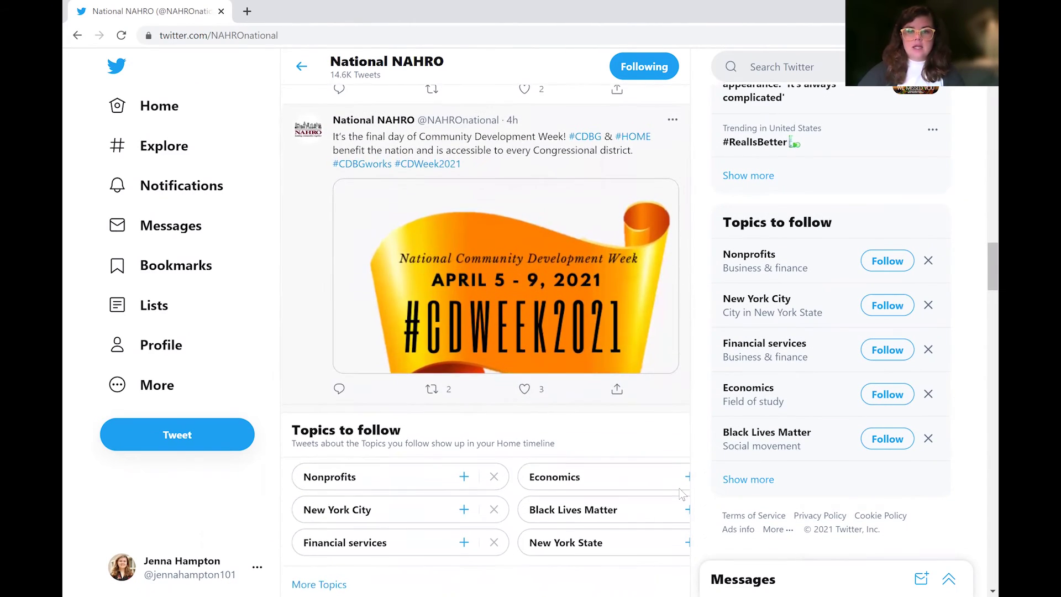
{"action": "scroll", "coordinate": [680, 496], "scroll_direction": "up", "scroll_amount": 6}
{"action": "scroll", "coordinate": [680, 495], "scroll_direction": "up", "scroll_amount": 11}
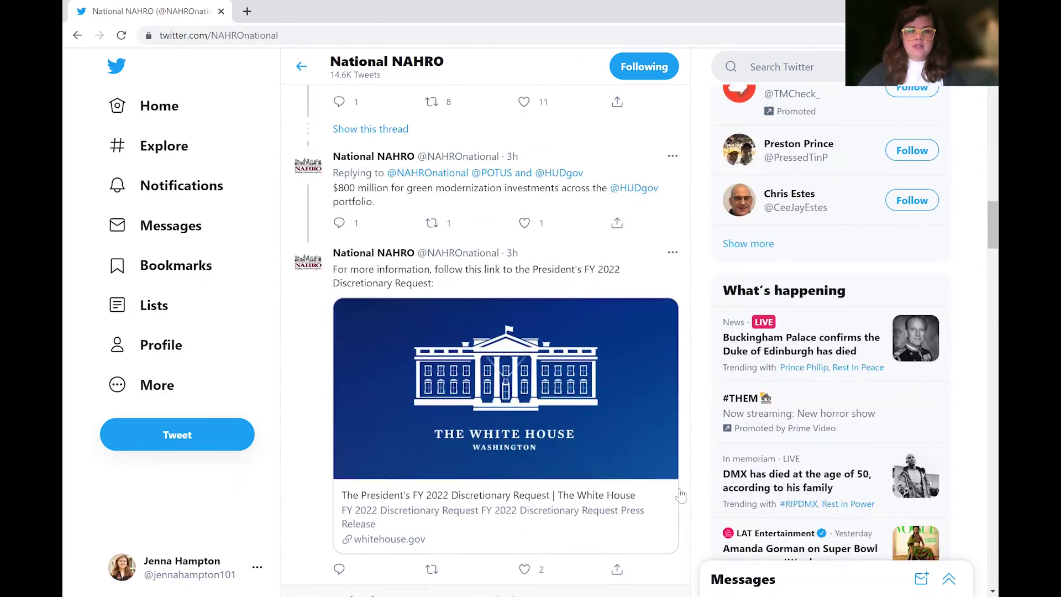
{"action": "scroll", "coordinate": [617, 313], "scroll_direction": "up", "scroll_amount": 7}
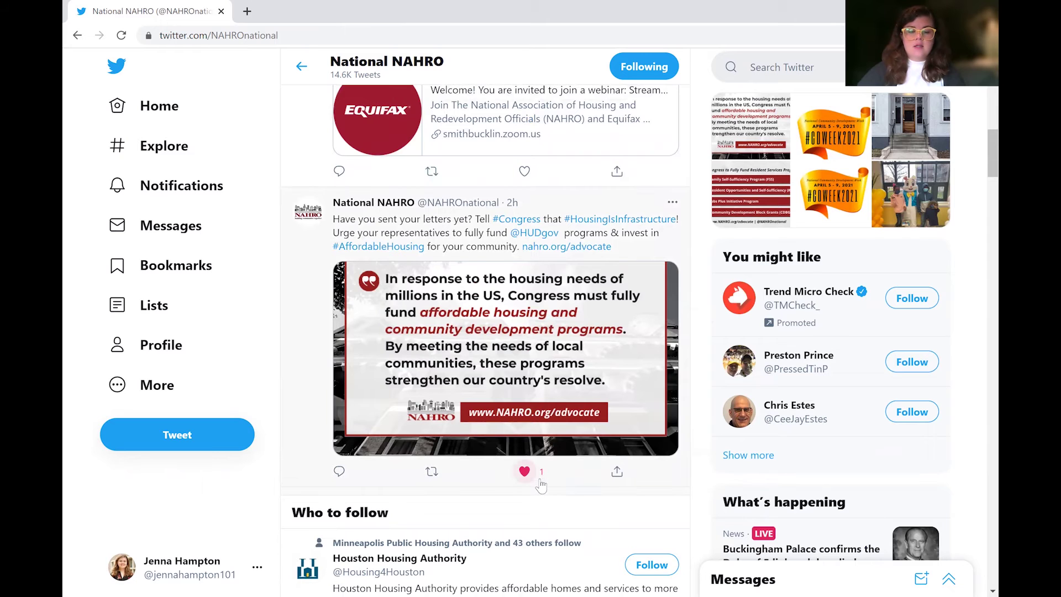
{"action": "scroll", "coordinate": [442, 488], "scroll_direction": "down", "scroll_amount": 2}
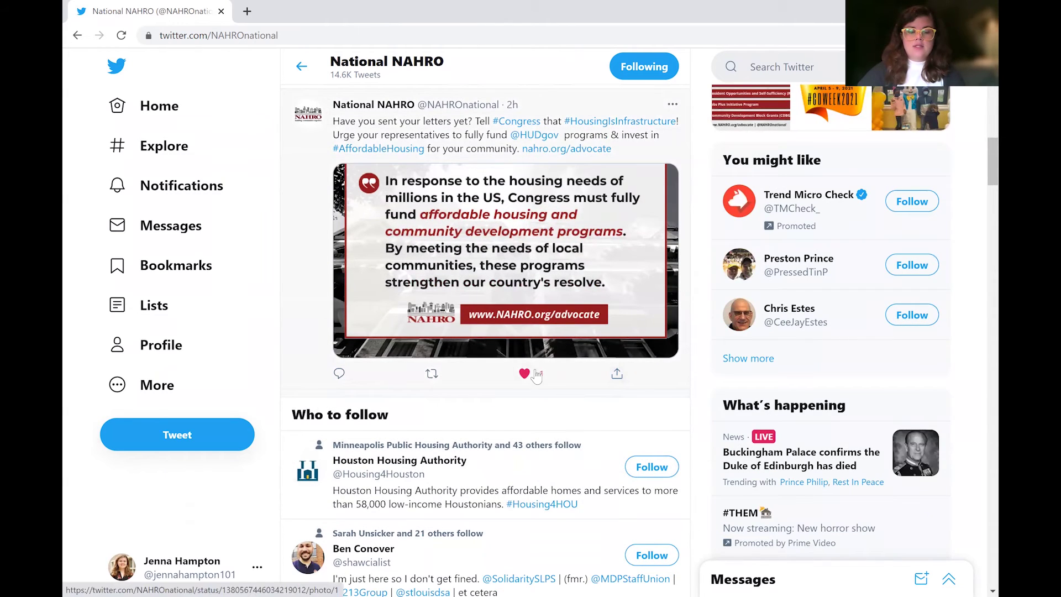
- Draft a quote tweet of NAHRO's letters post with the comment "Remember to send your letters!" and discard it
{"action": "left_click", "coordinate": [426, 378]}
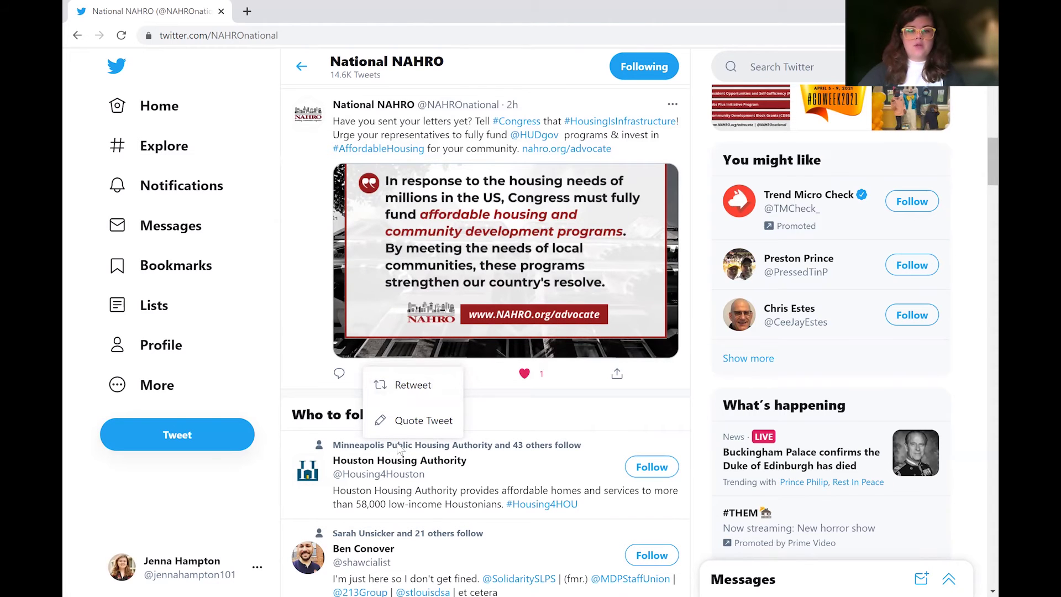
{"action": "left_click", "coordinate": [393, 424]}
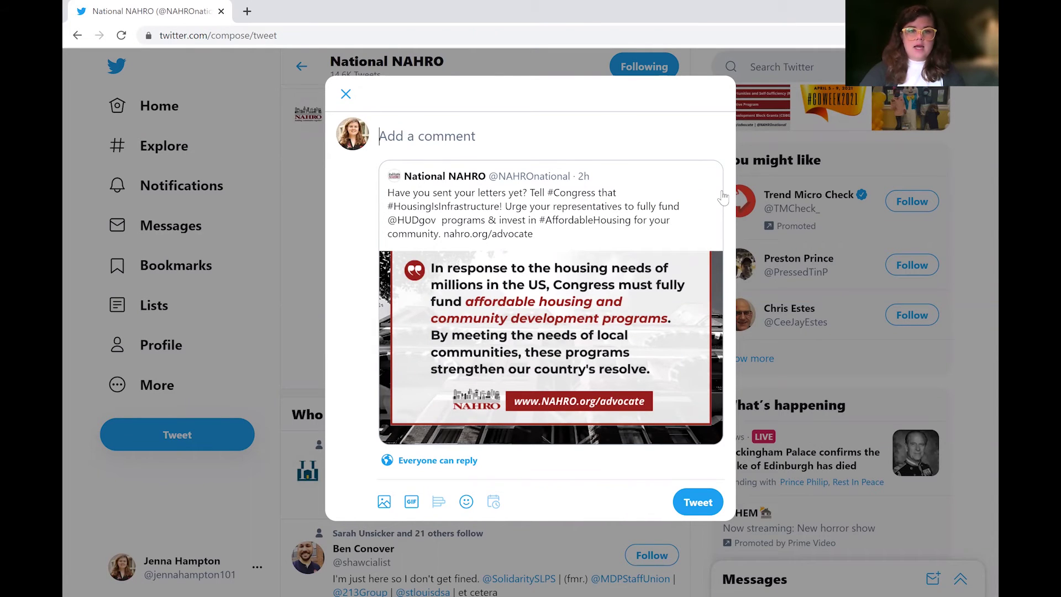
{"action": "type", "text": "Remm"}
{"action": "type", "text": "mber to send your le"}
{"action": "type", "text": "tters!"}
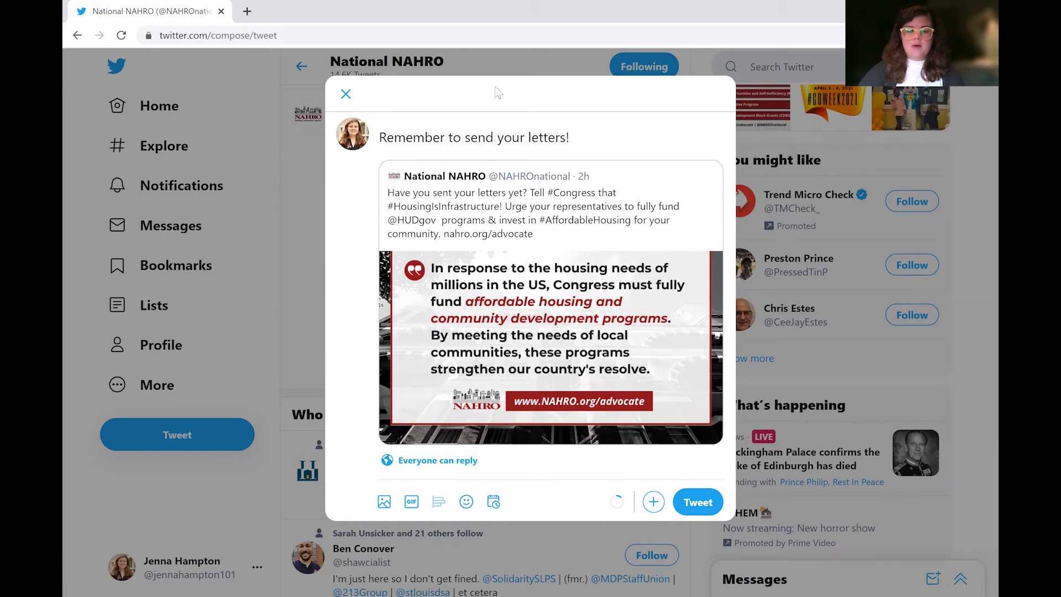
{"action": "left_click", "coordinate": [346, 94]}
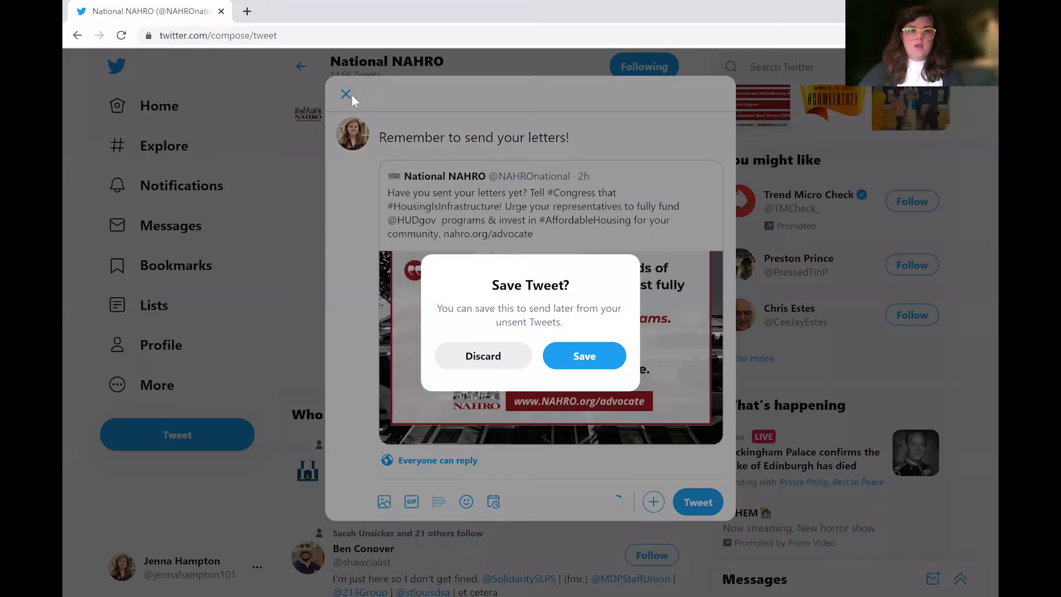
{"action": "left_click", "coordinate": [487, 358]}
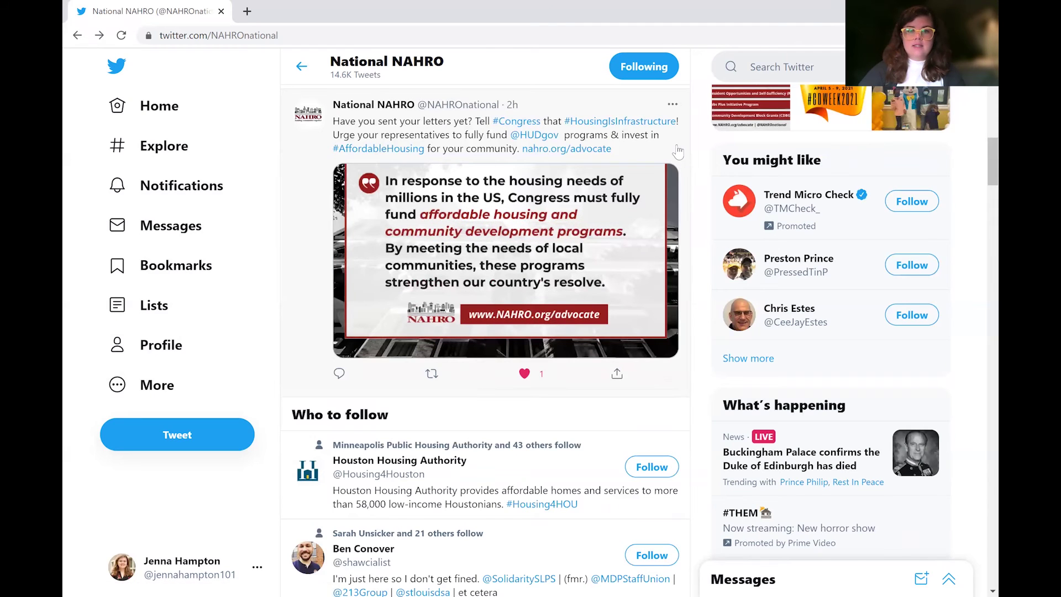
- Open the likes on the National NAHRO profile and look through the tweets the account has liked
{"action": "scroll", "coordinate": [678, 151], "scroll_direction": "up", "scroll_amount": 6}
{"action": "scroll", "coordinate": [677, 151], "scroll_direction": "up", "scroll_amount": 7}
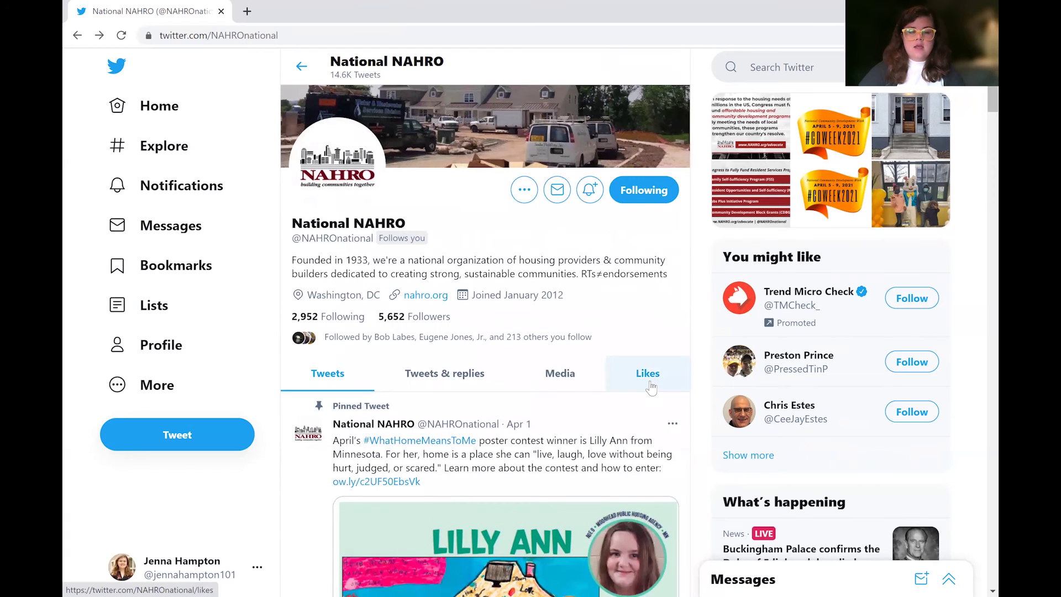
{"action": "left_click", "coordinate": [651, 387]}
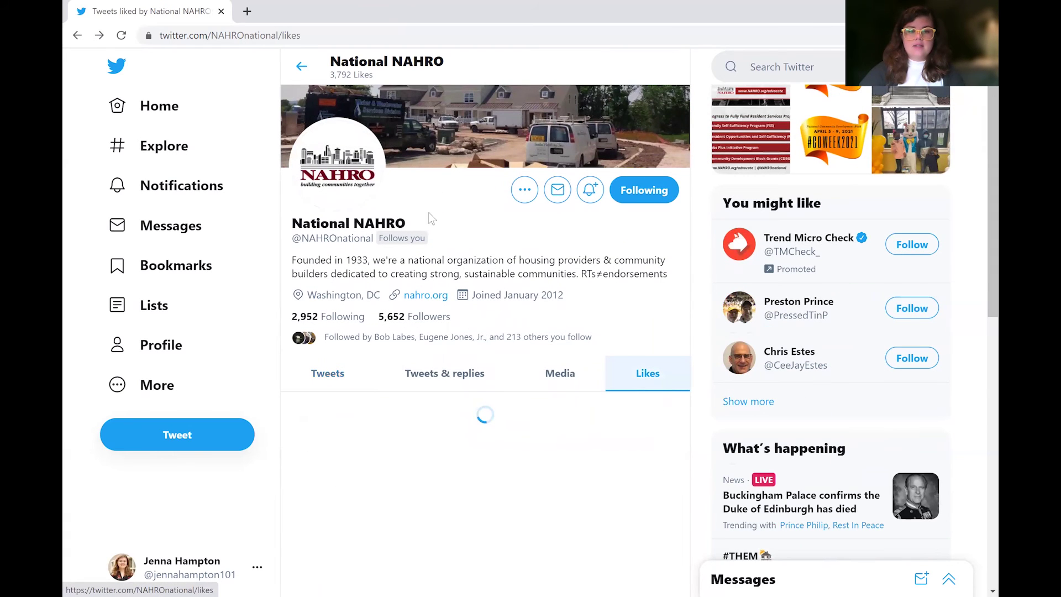
{"action": "scroll", "coordinate": [651, 270], "scroll_direction": "down", "scroll_amount": 3}
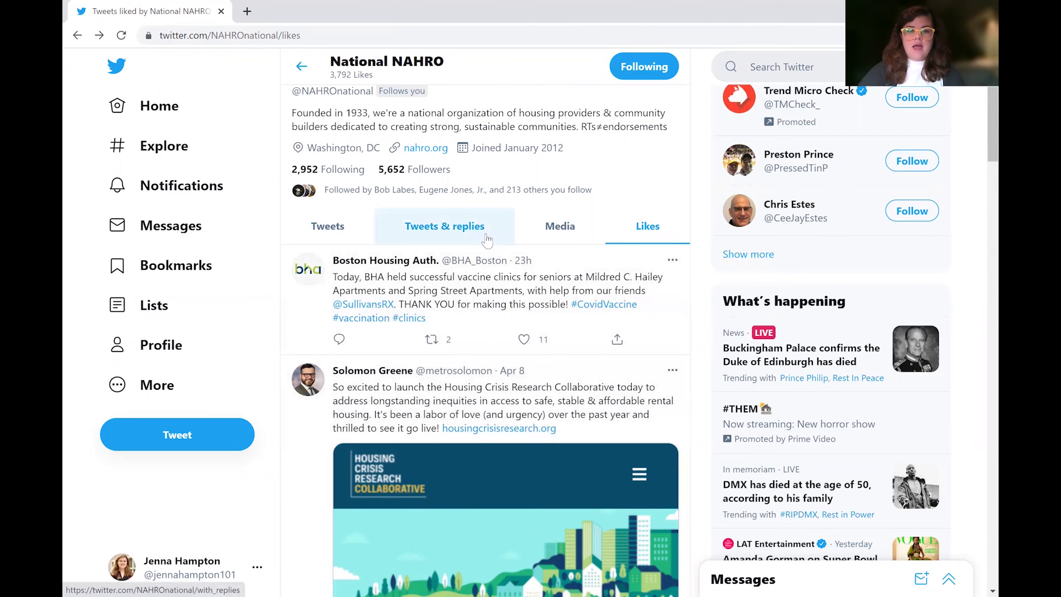
{"action": "scroll", "coordinate": [582, 299], "scroll_direction": "up", "scroll_amount": 3}
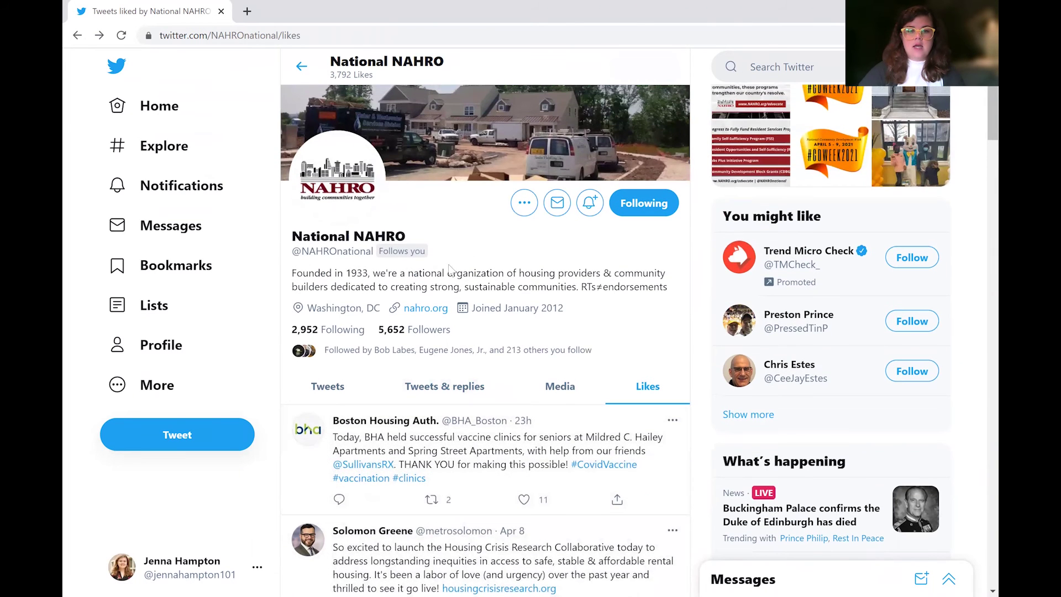
{"action": "scroll", "coordinate": [512, 407], "scroll_direction": "down", "scroll_amount": 3}
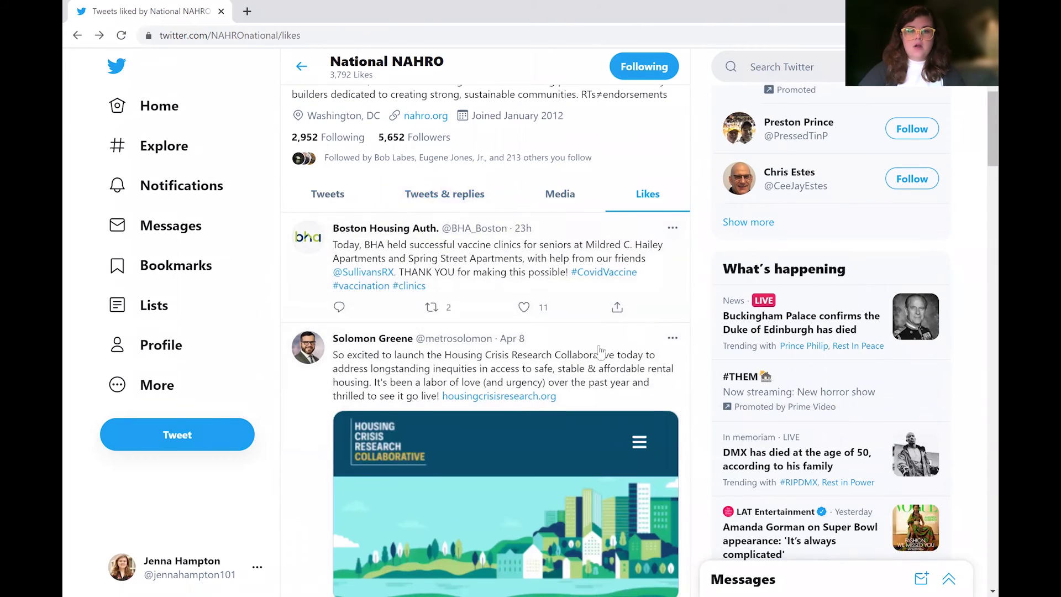
{"action": "scroll", "coordinate": [514, 392], "scroll_direction": "down", "scroll_amount": 6}
{"action": "scroll", "coordinate": [515, 379], "scroll_direction": "down", "scroll_amount": 9}
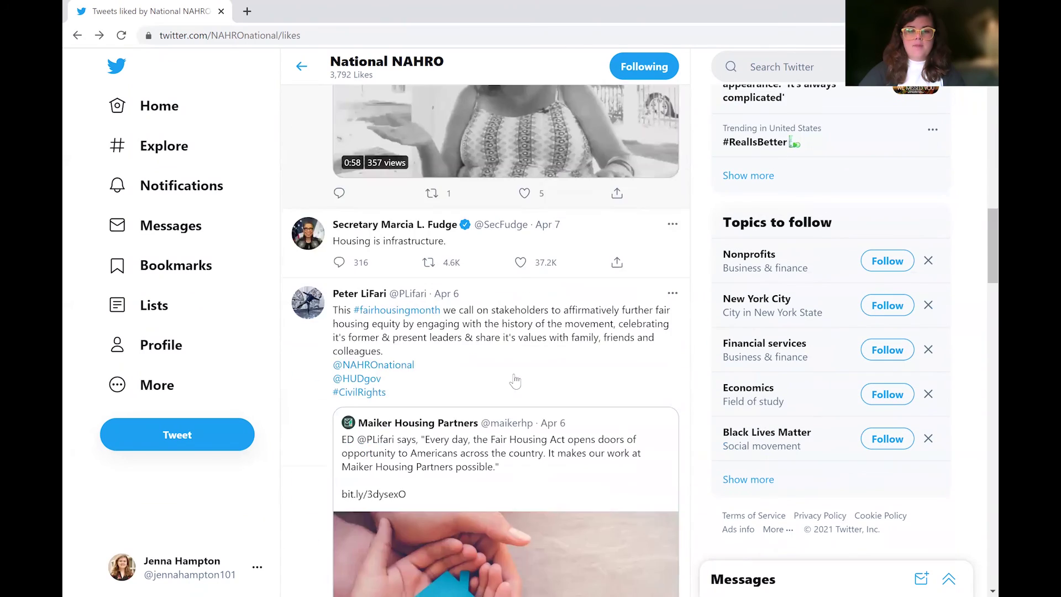
{"action": "scroll", "coordinate": [515, 379], "scroll_direction": "down", "scroll_amount": 9}
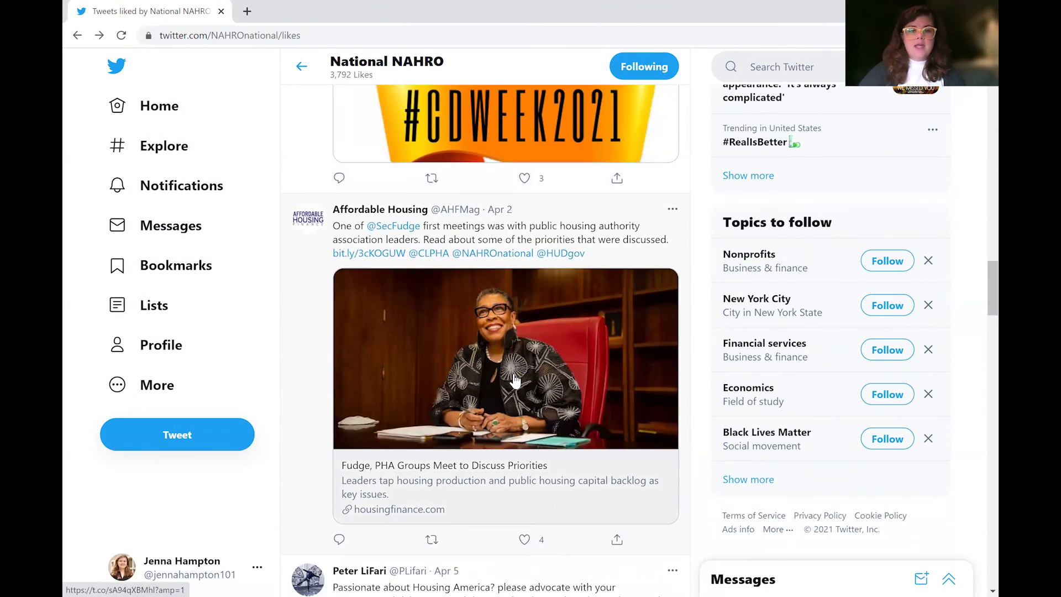
- Return to the tweets on the National NAHRO profile and highlight "RTs≠endorsements" in its bio
{"action": "scroll", "coordinate": [514, 379], "scroll_direction": "up", "scroll_amount": 8}
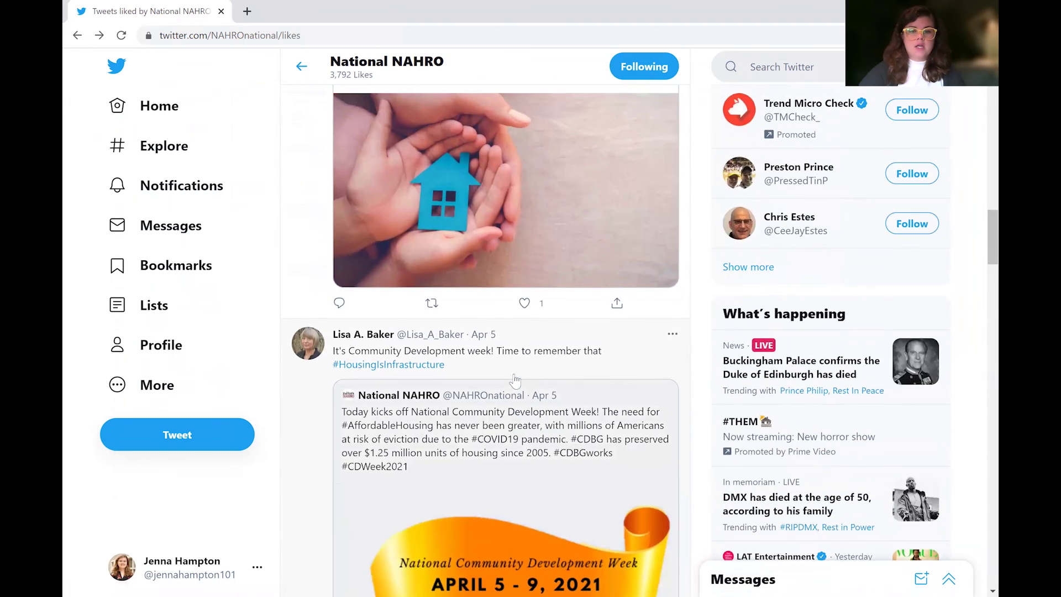
{"action": "scroll", "coordinate": [515, 380], "scroll_direction": "up", "scroll_amount": 15}
{"action": "scroll", "coordinate": [514, 380], "scroll_direction": "up", "scroll_amount": 6}
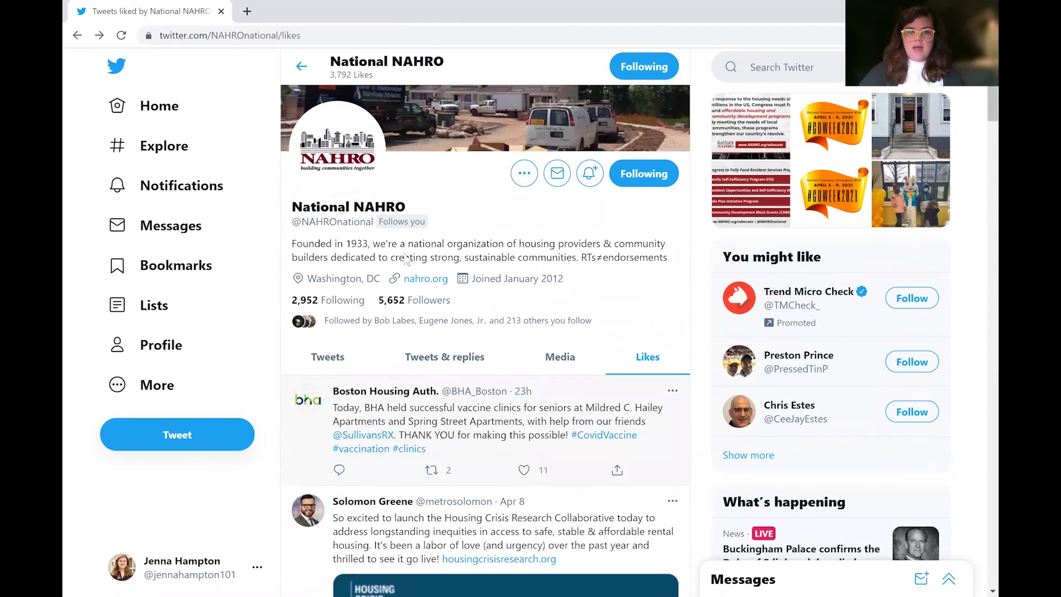
{"action": "left_click", "coordinate": [328, 356]}
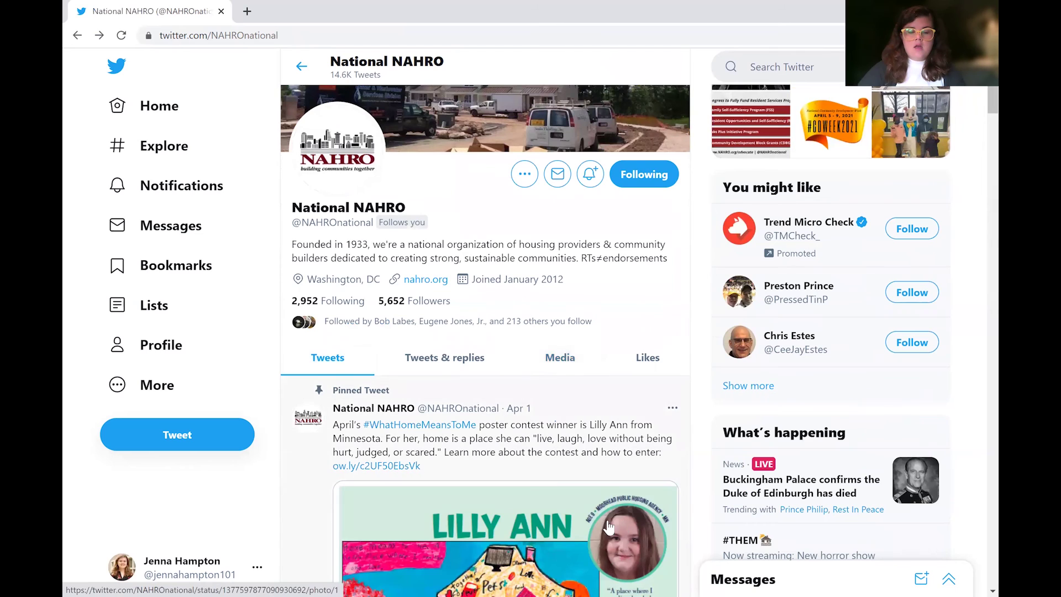
{"action": "scroll", "coordinate": [558, 356], "scroll_direction": "up", "scroll_amount": 2}
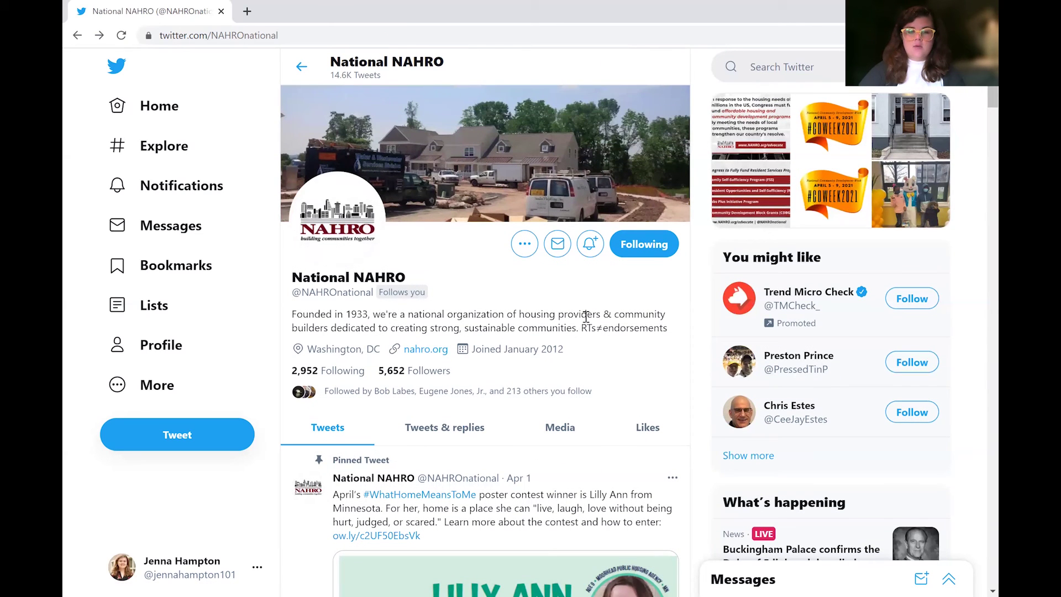
{"action": "left_click_drag", "start_coordinate": [581, 328], "coordinate": [641, 329]}
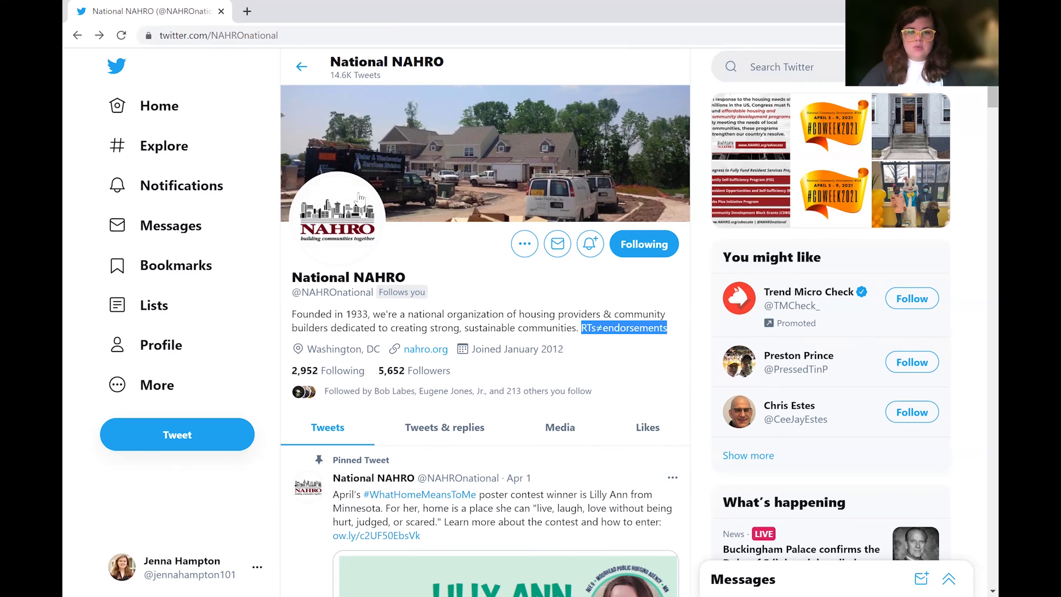
- Open your own profile, point out "Tweets are my own" in the bio, and glance over the latest retweets
{"action": "left_click", "coordinate": [160, 353]}
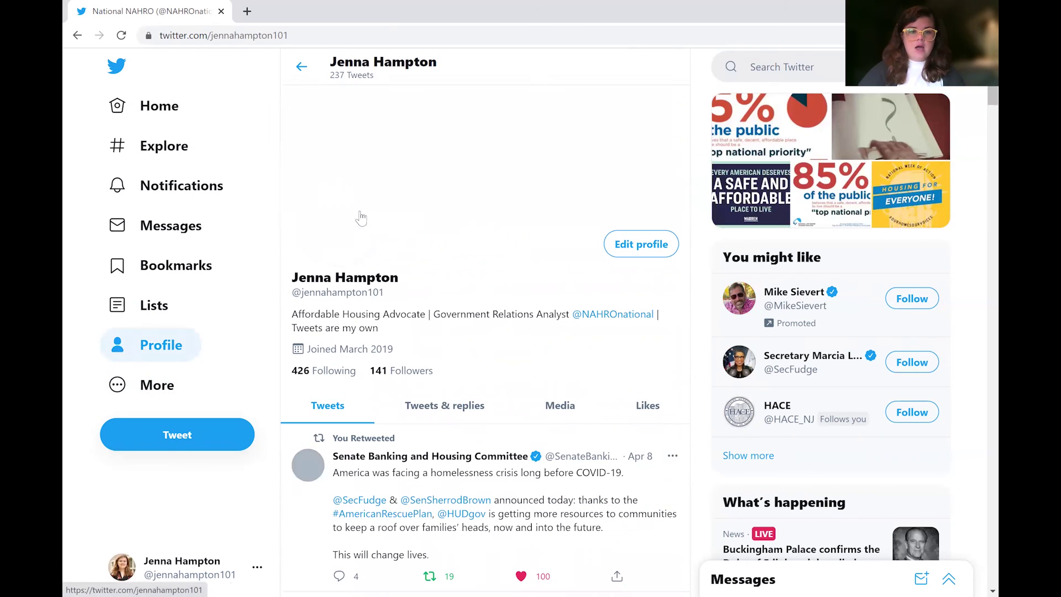
{"action": "left_click_drag", "start_coordinate": [296, 328], "coordinate": [360, 333]}
{"action": "left_click", "coordinate": [382, 331]}
{"action": "scroll", "coordinate": [580, 395], "scroll_direction": "down", "scroll_amount": 4}
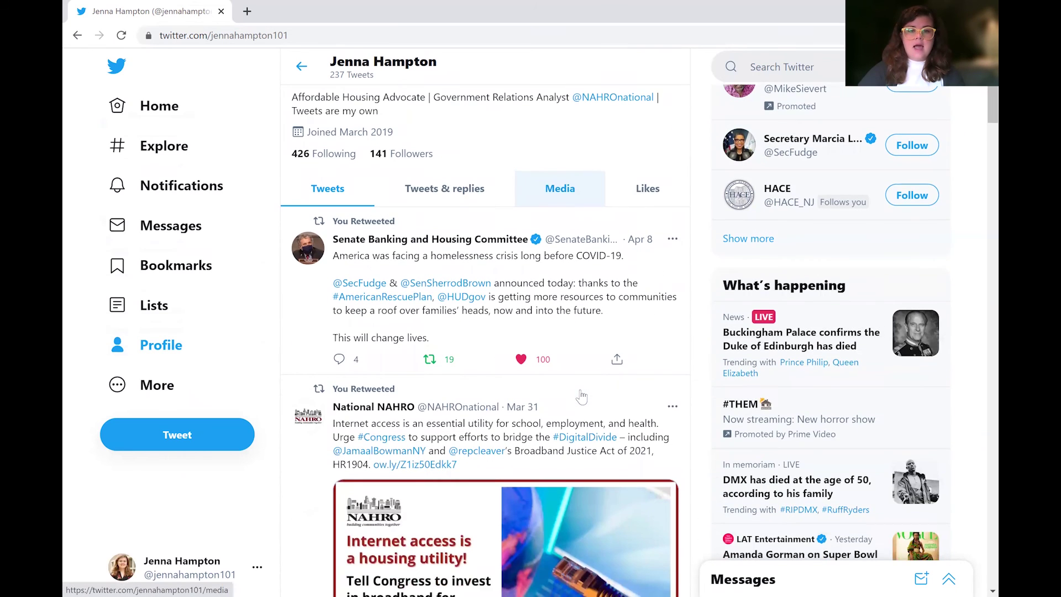
{"action": "scroll", "coordinate": [581, 396], "scroll_direction": "up", "scroll_amount": 4}
{"action": "mouse_move", "coordinate": [578, 293]}
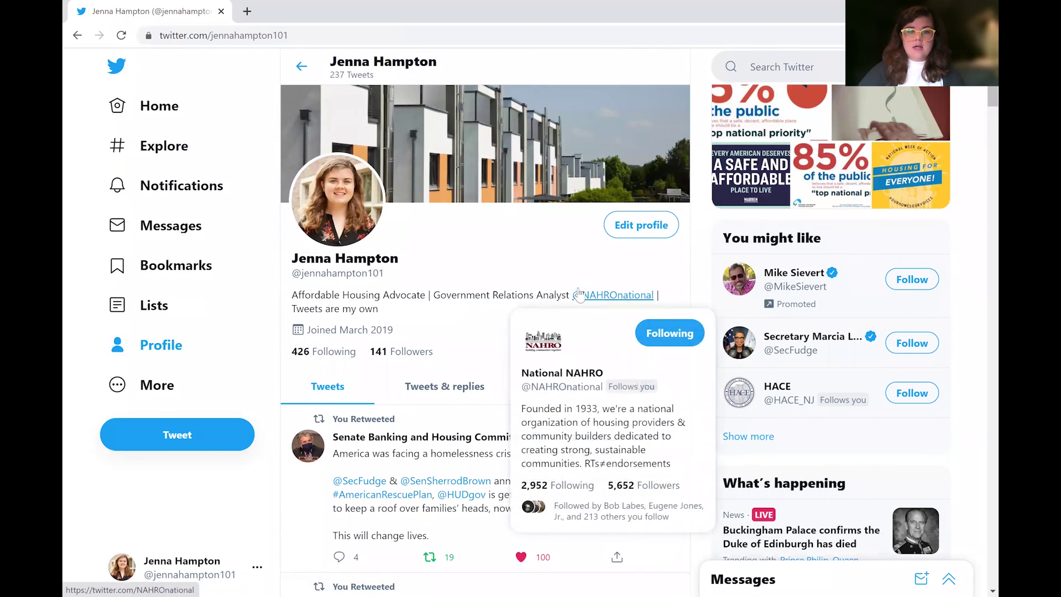